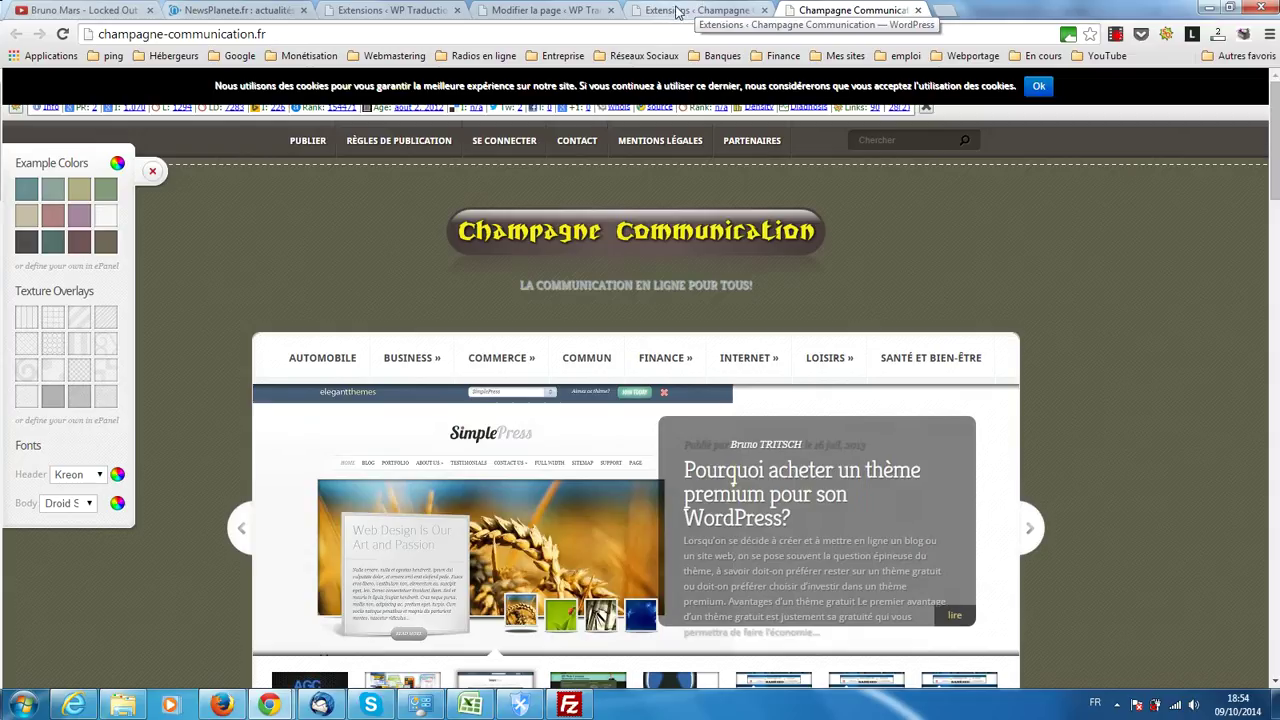
- Open the Cookie Notice plugin's settings page in the Champagne Communication dashboard
{"action": "left_click", "coordinate": [676, 12]}
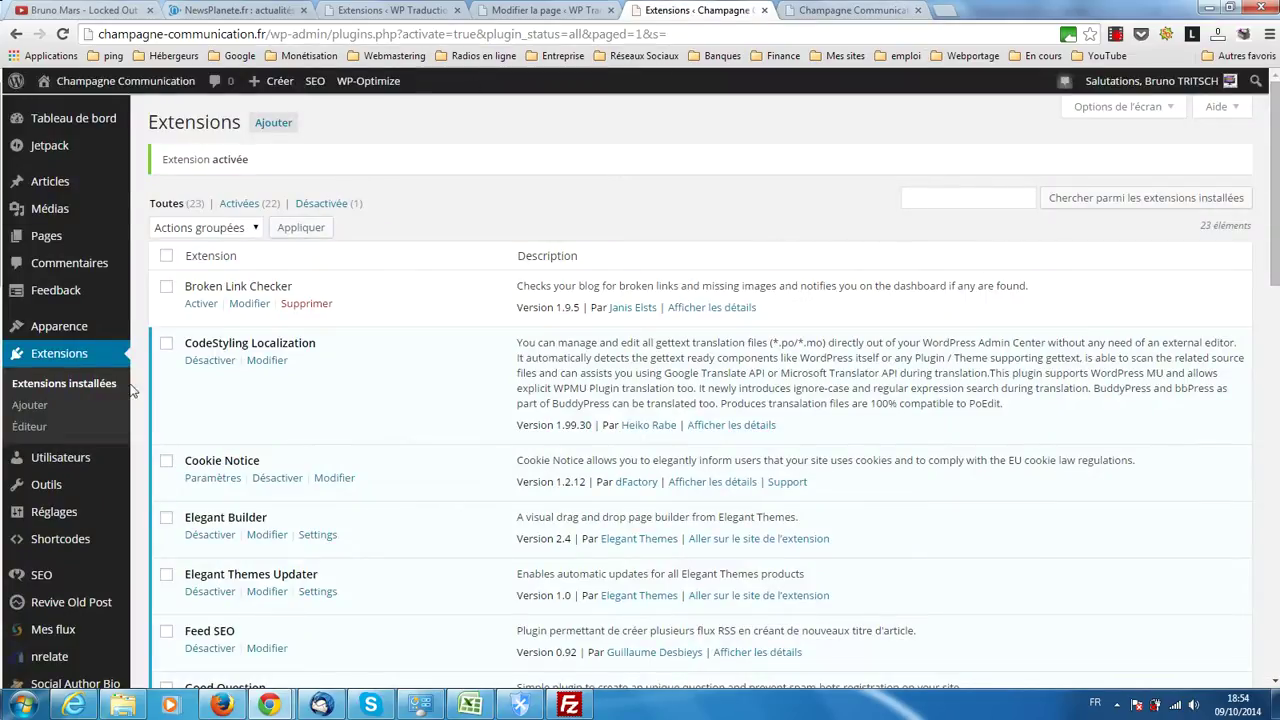
{"action": "mouse_move", "coordinate": [62, 516]}
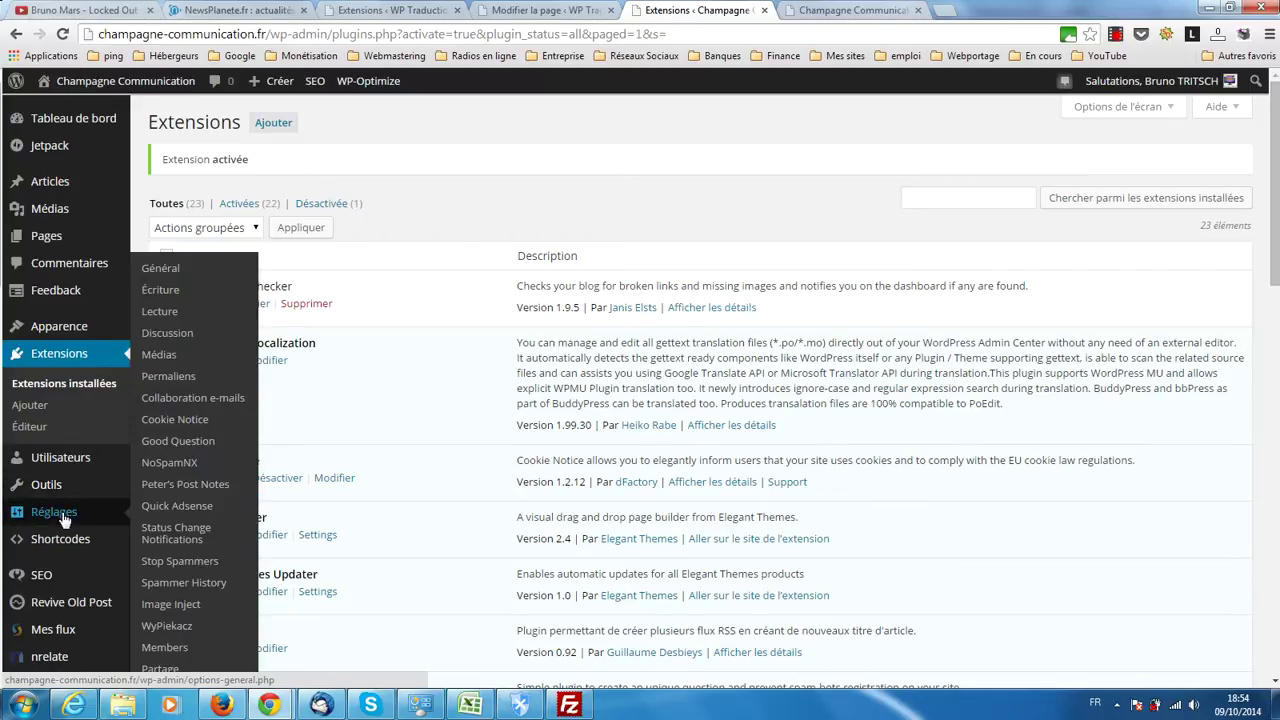
{"action": "left_click", "coordinate": [168, 421]}
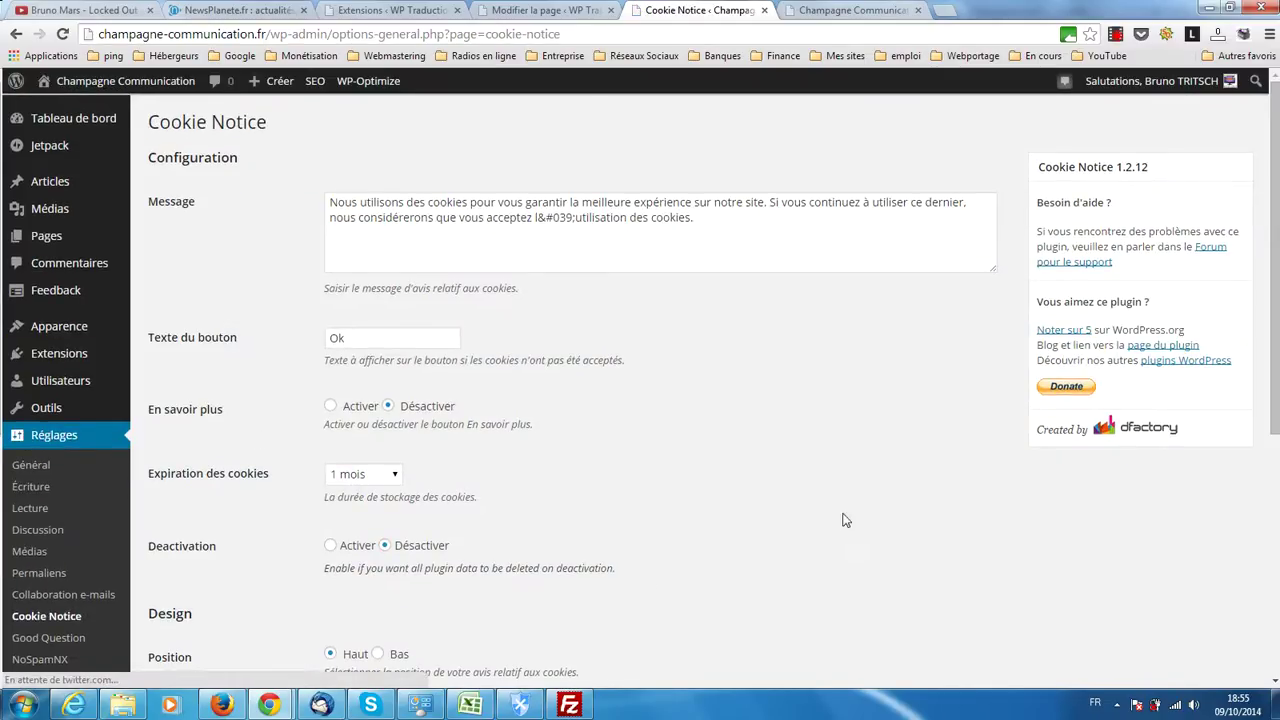
{"action": "mouse_move", "coordinate": [1277, 265]}
{"action": "left_mouse_down"}
{"action": "mouse_move", "coordinate": [1274, 544]}
{"action": "mouse_move", "coordinate": [1277, 258]}
{"action": "left_mouse_up"}
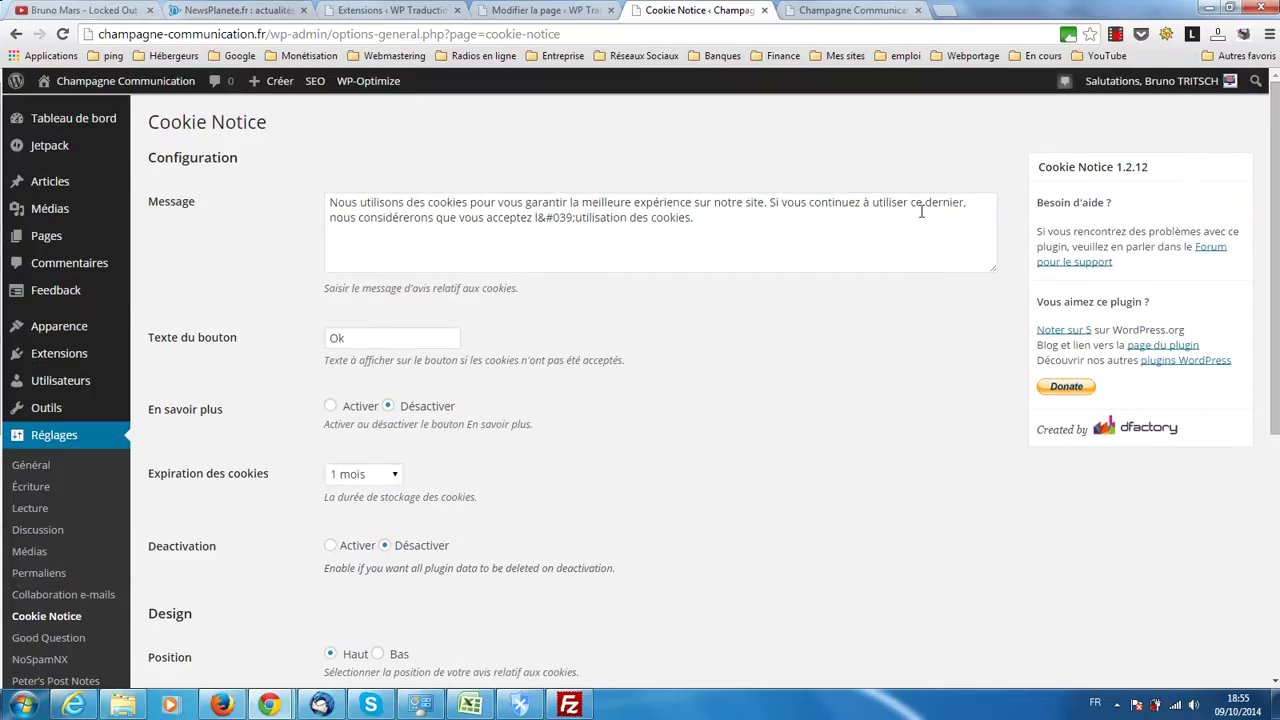
- Compare the cookie banner on the live site with the message and button text in the Cookie Notice settings
{"action": "left_click", "coordinate": [834, 10]}
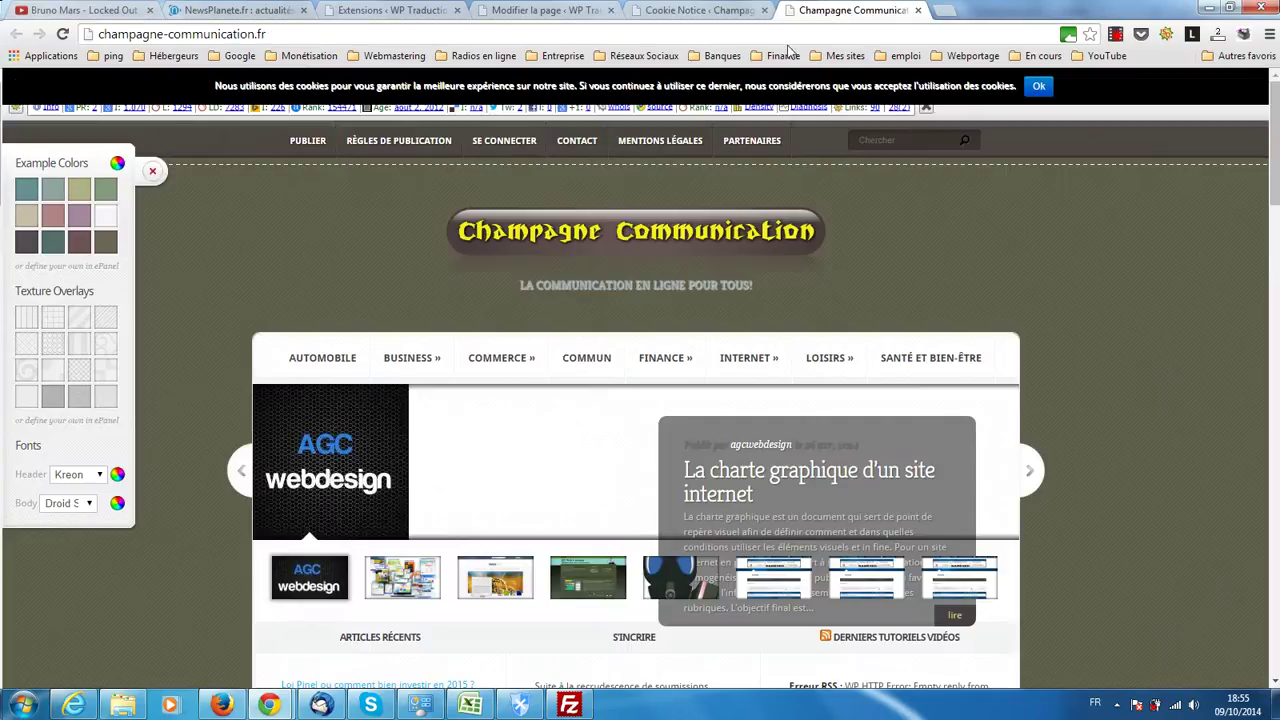
{"action": "left_click", "coordinate": [700, 10]}
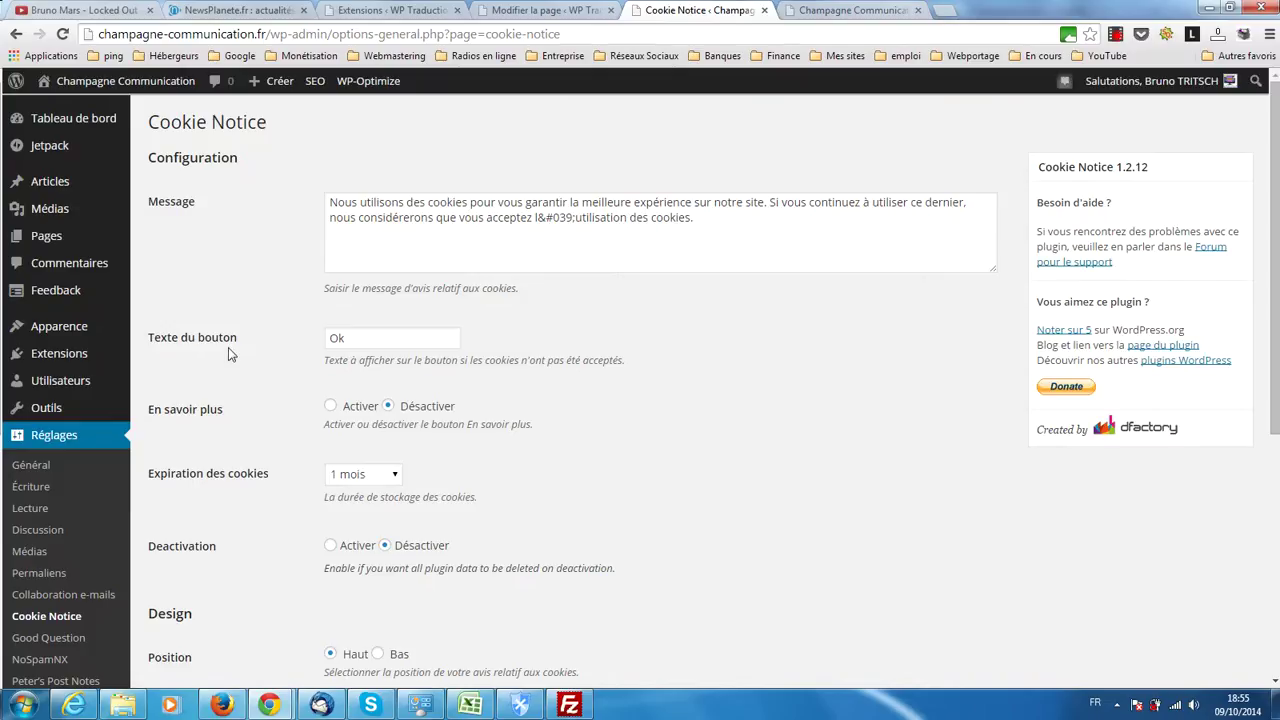
{"action": "left_click", "coordinate": [820, 18]}
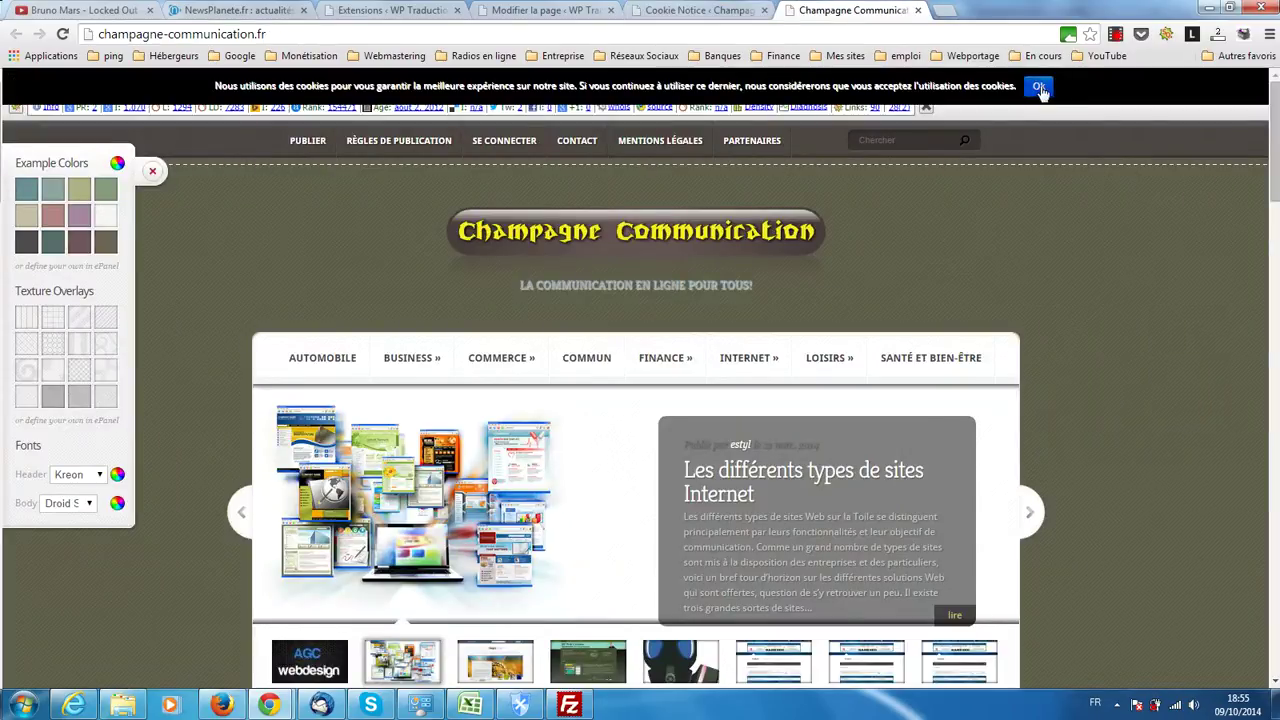
{"action": "left_click", "coordinate": [672, 8]}
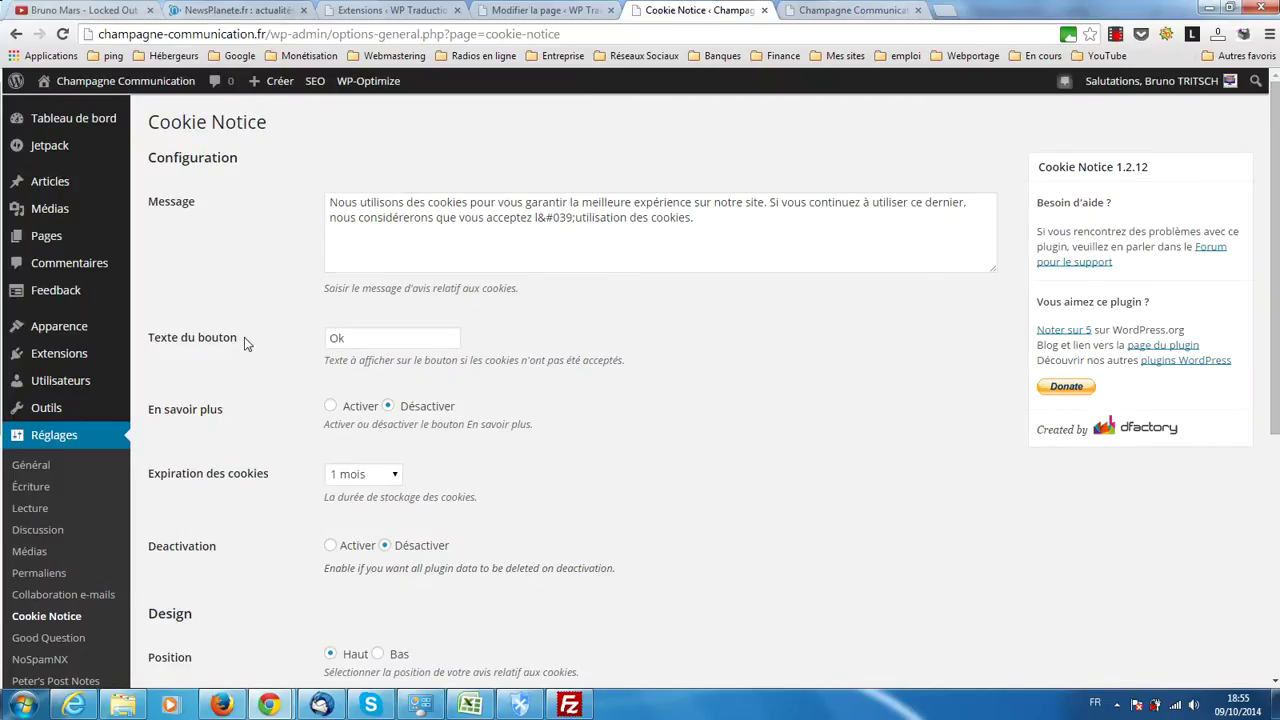
- Enable the "En savoir plus" button in the Cookie Notice settings and save the changes
{"action": "scroll", "coordinate": [245, 343], "scroll_direction": "down", "scroll_amount": 1}
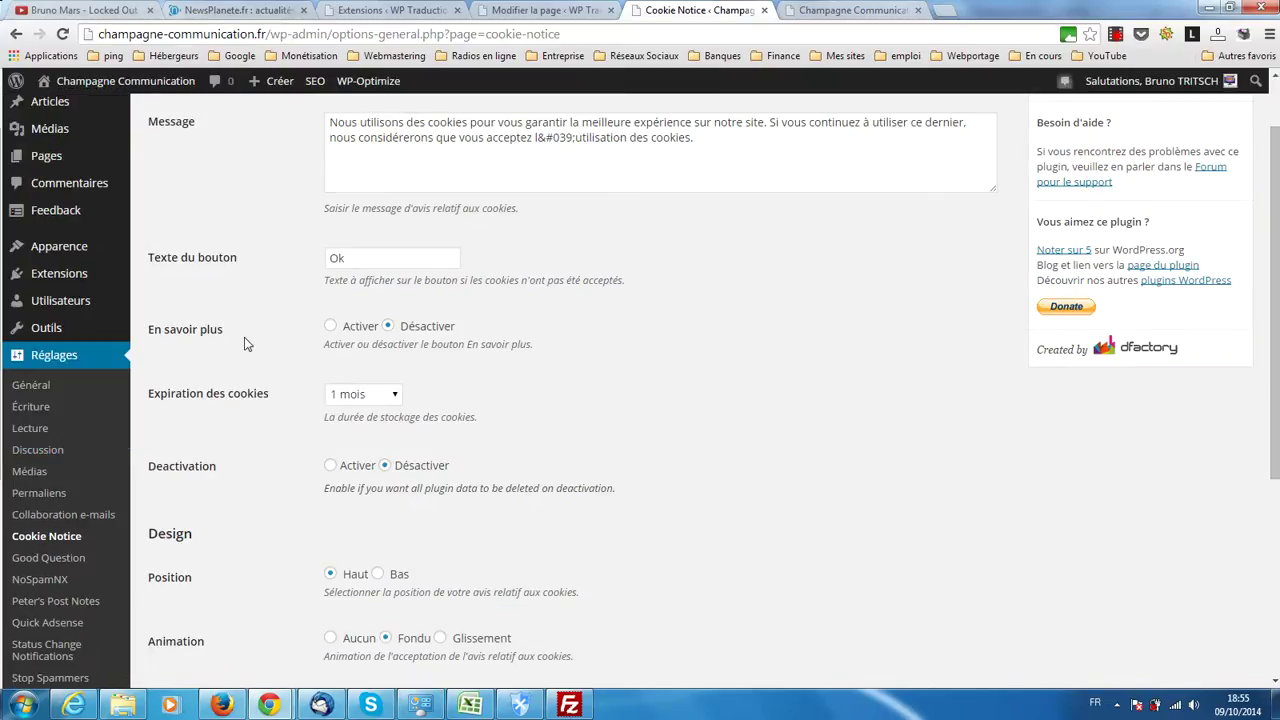
{"action": "left_click", "coordinate": [330, 326]}
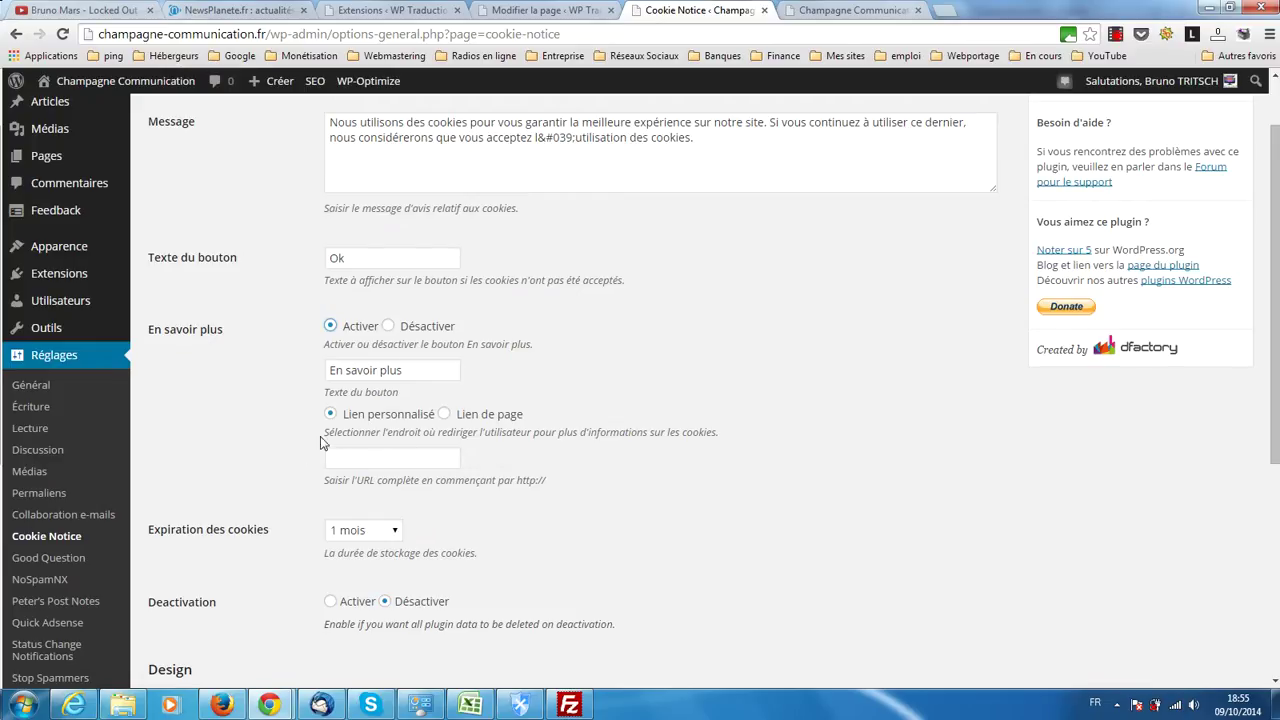
{"action": "scroll", "coordinate": [322, 443], "scroll_direction": "down", "scroll_amount": 4}
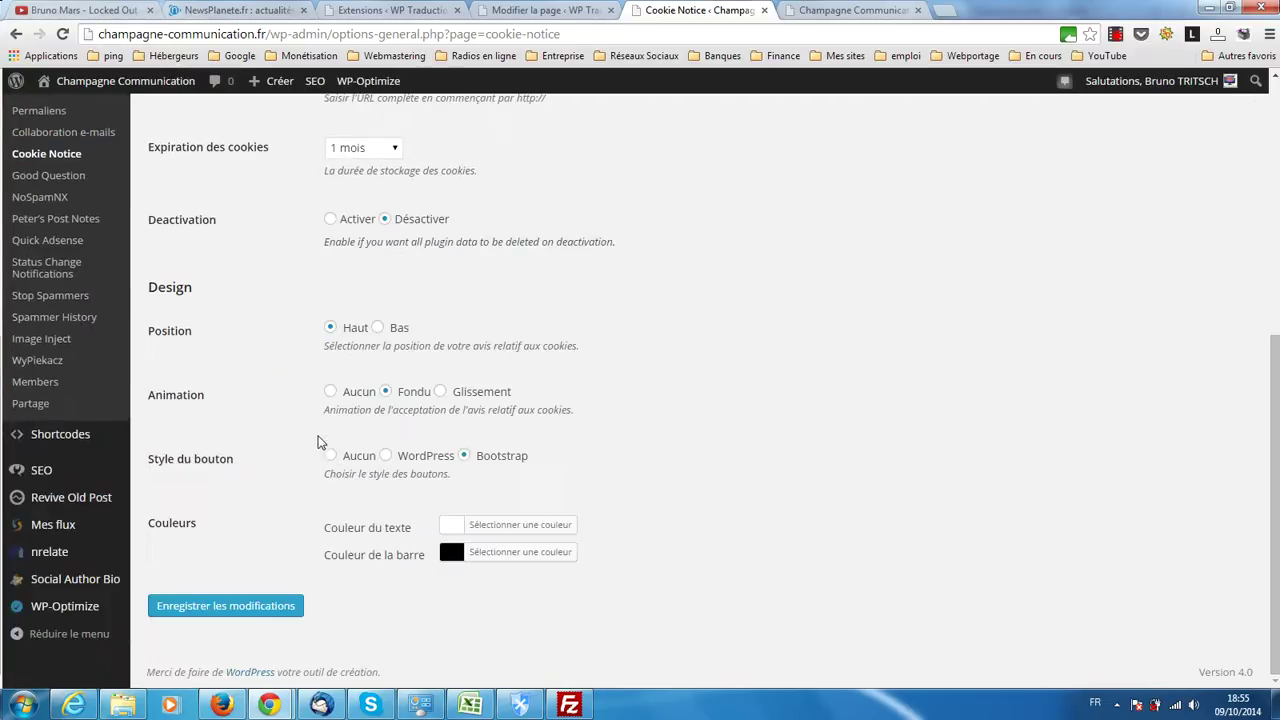
{"action": "left_click", "coordinate": [218, 612]}
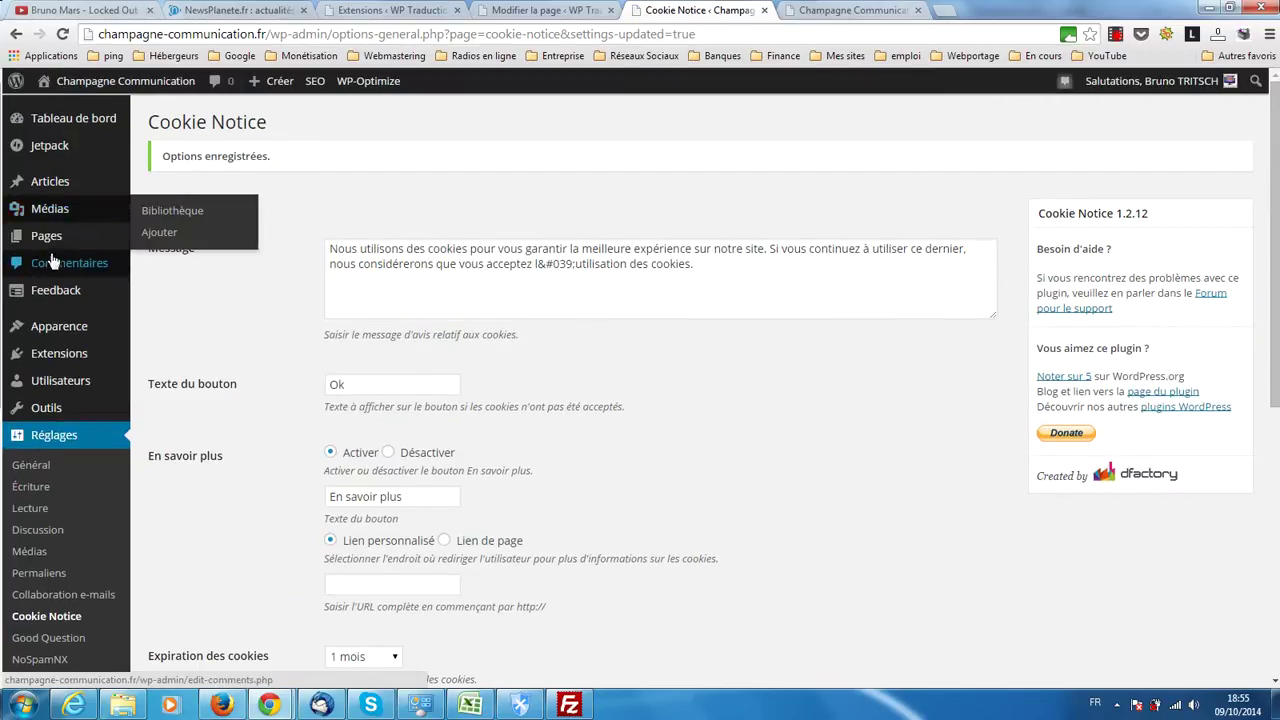
- Start a new page in a separate browser tab and title it "Cookies"
{"action": "mouse_move", "coordinate": [50, 238]}
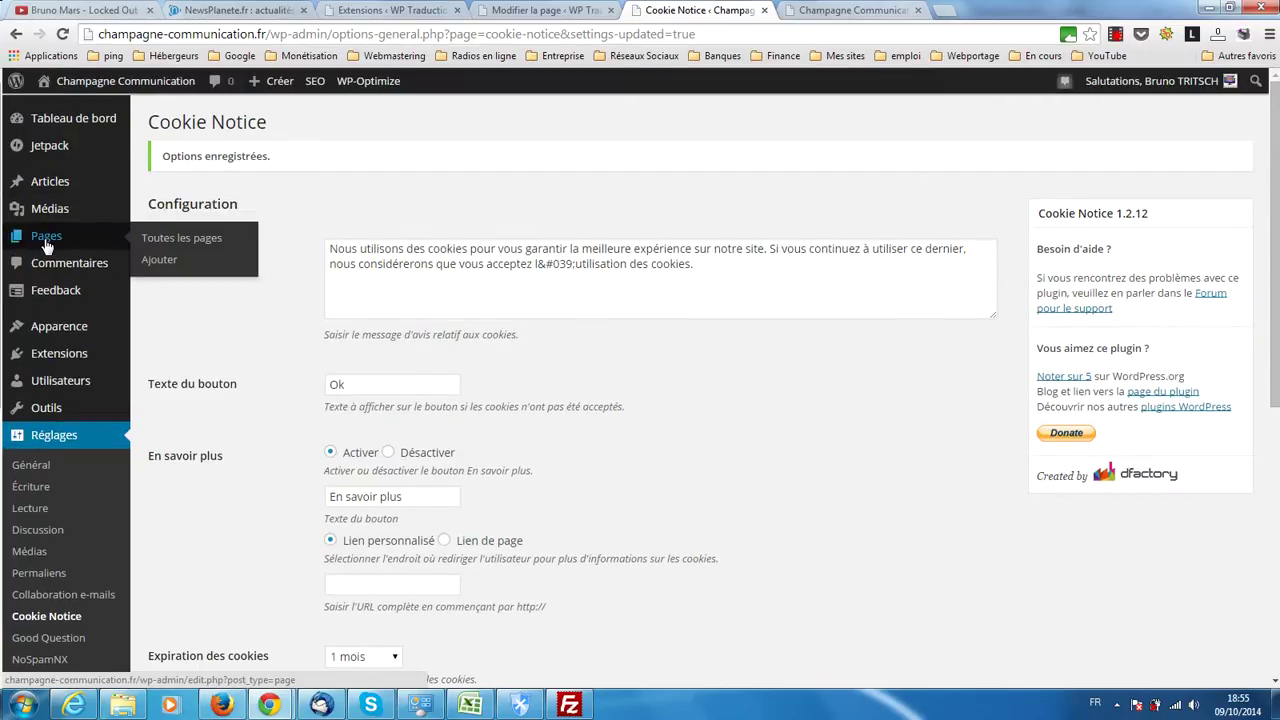
{"action": "middle_click", "coordinate": [158, 262]}
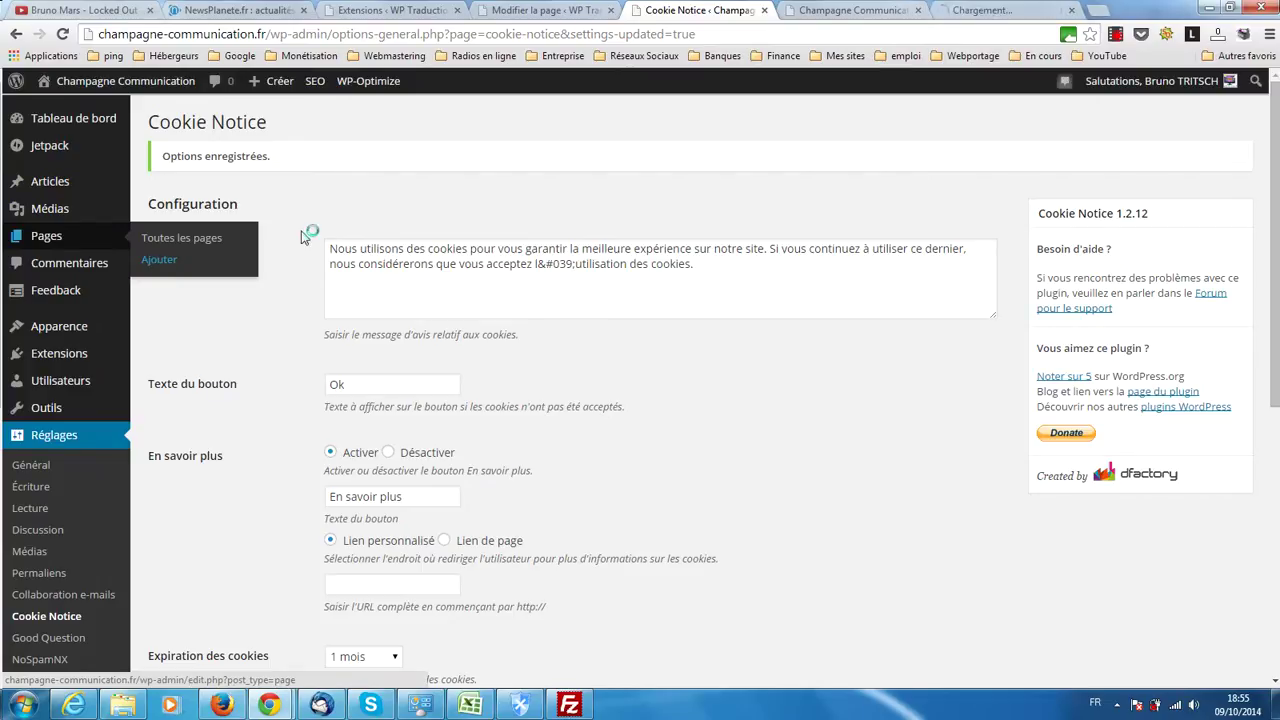
{"action": "left_click_drag", "start_coordinate": [987, 8], "coordinate": [834, 10]}
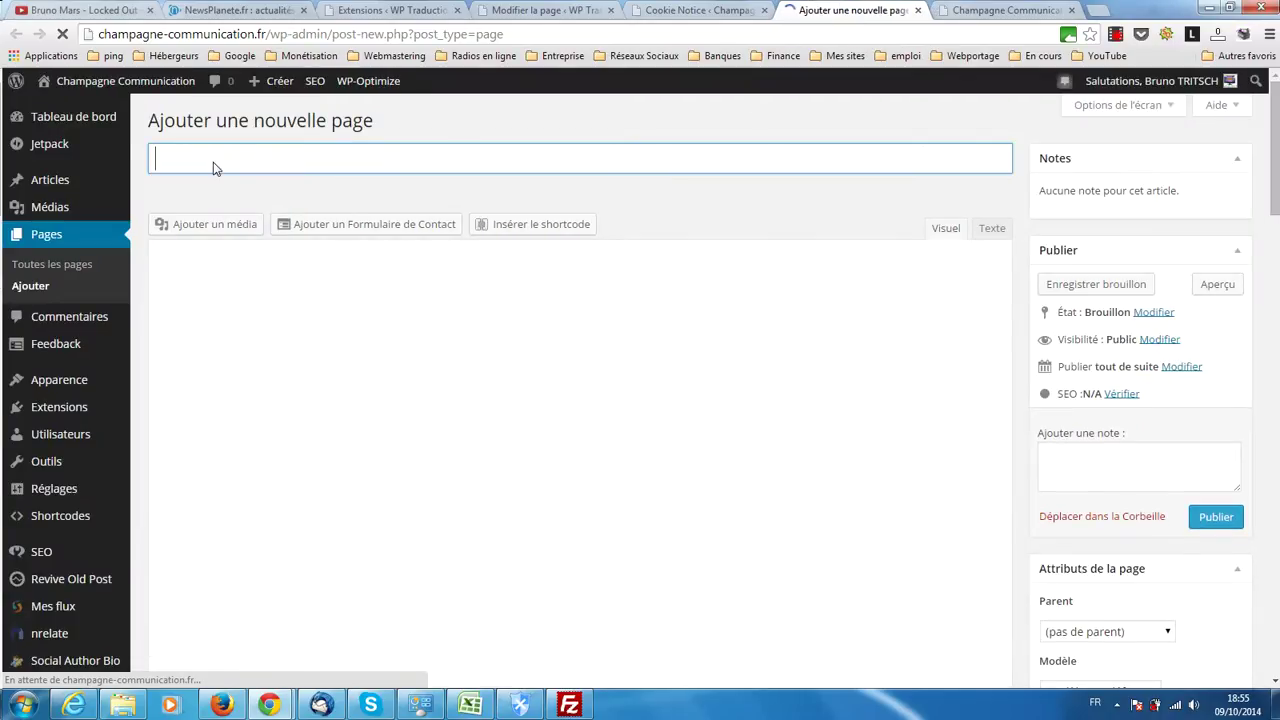
{"action": "type", "text": "Cookies"}
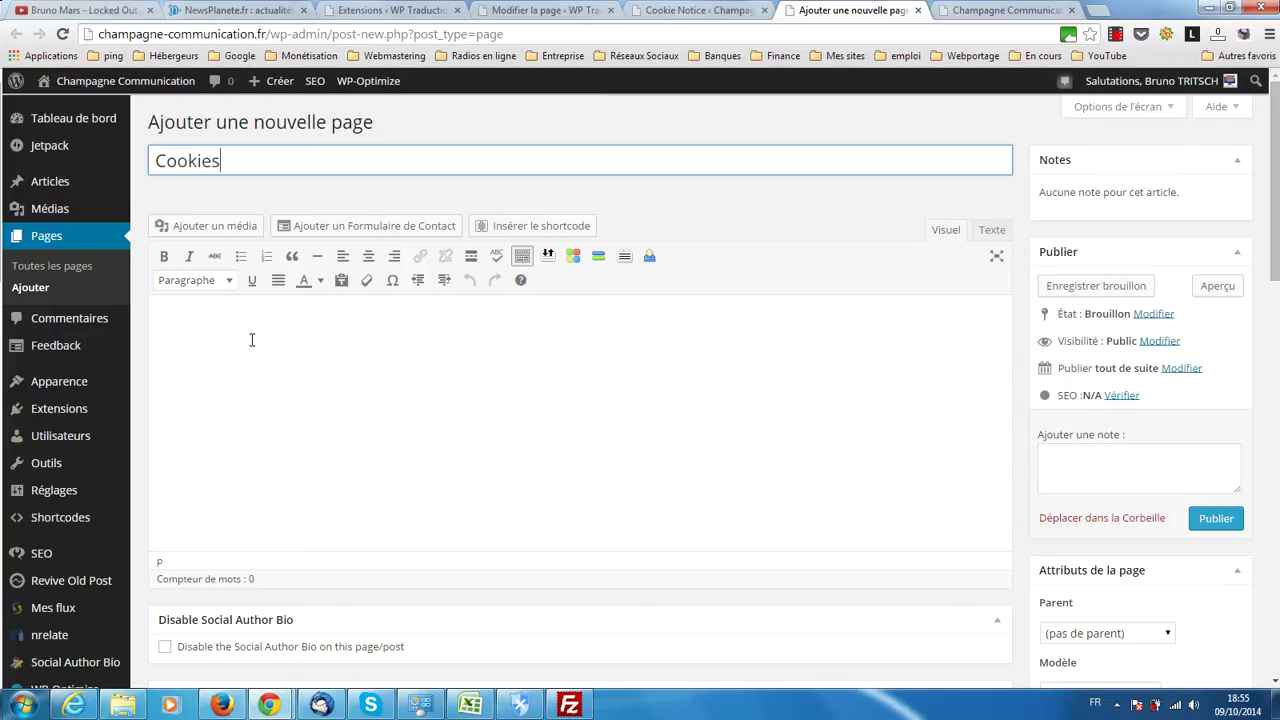
{"action": "left_click", "coordinate": [242, 371]}
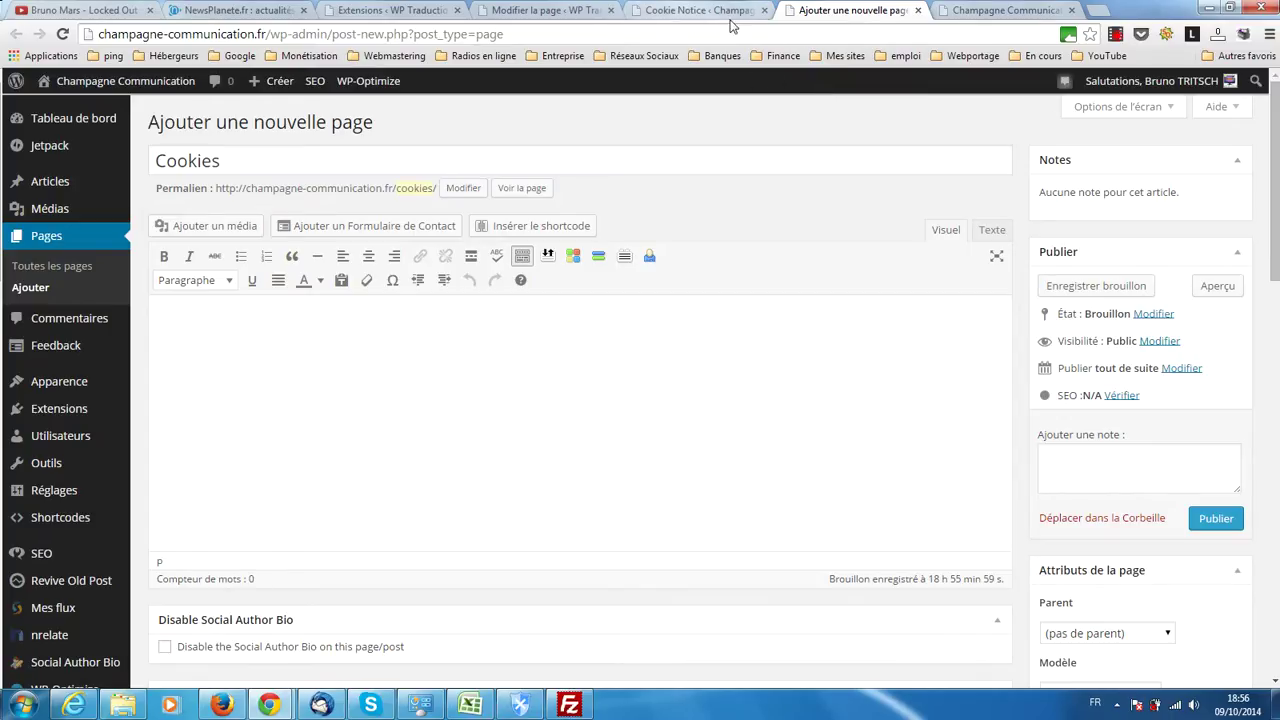
- Copy the full HTML source of the existing Cookies page on the WP Traduction site
{"action": "left_click", "coordinate": [519, 8]}
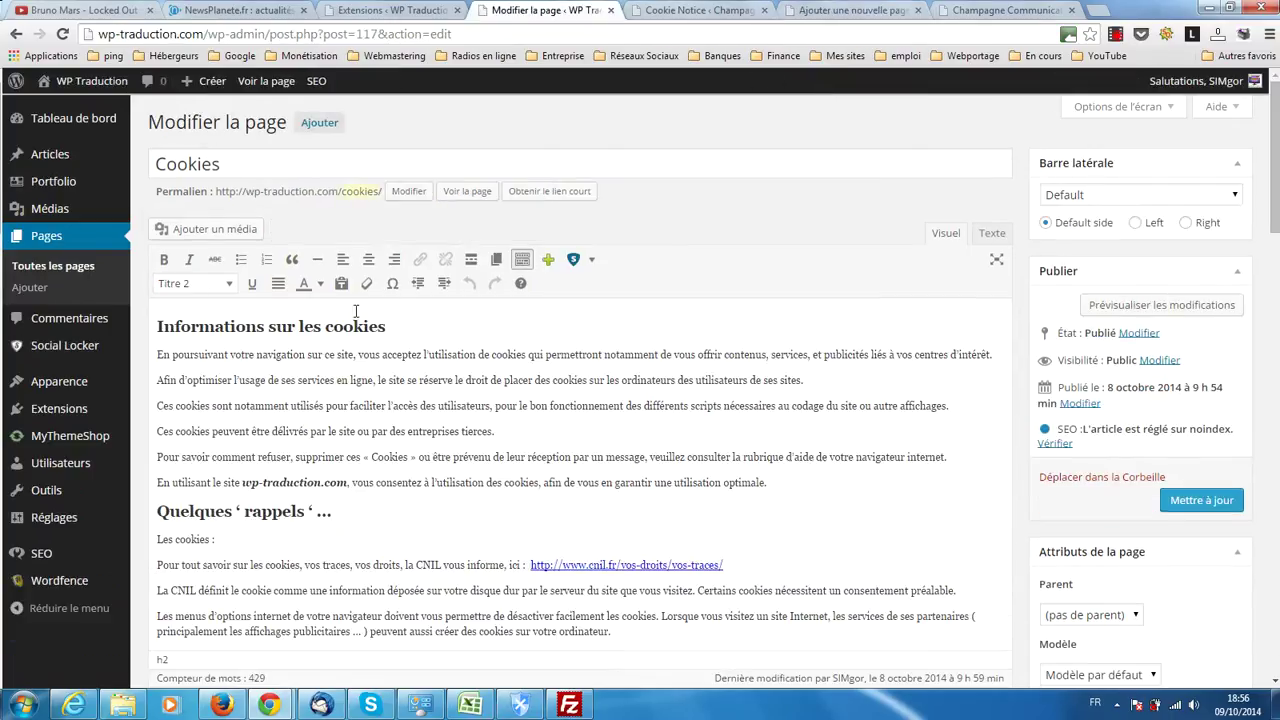
{"action": "left_click", "coordinate": [991, 236]}
{"action": "key", "text": "ctrl+a"}
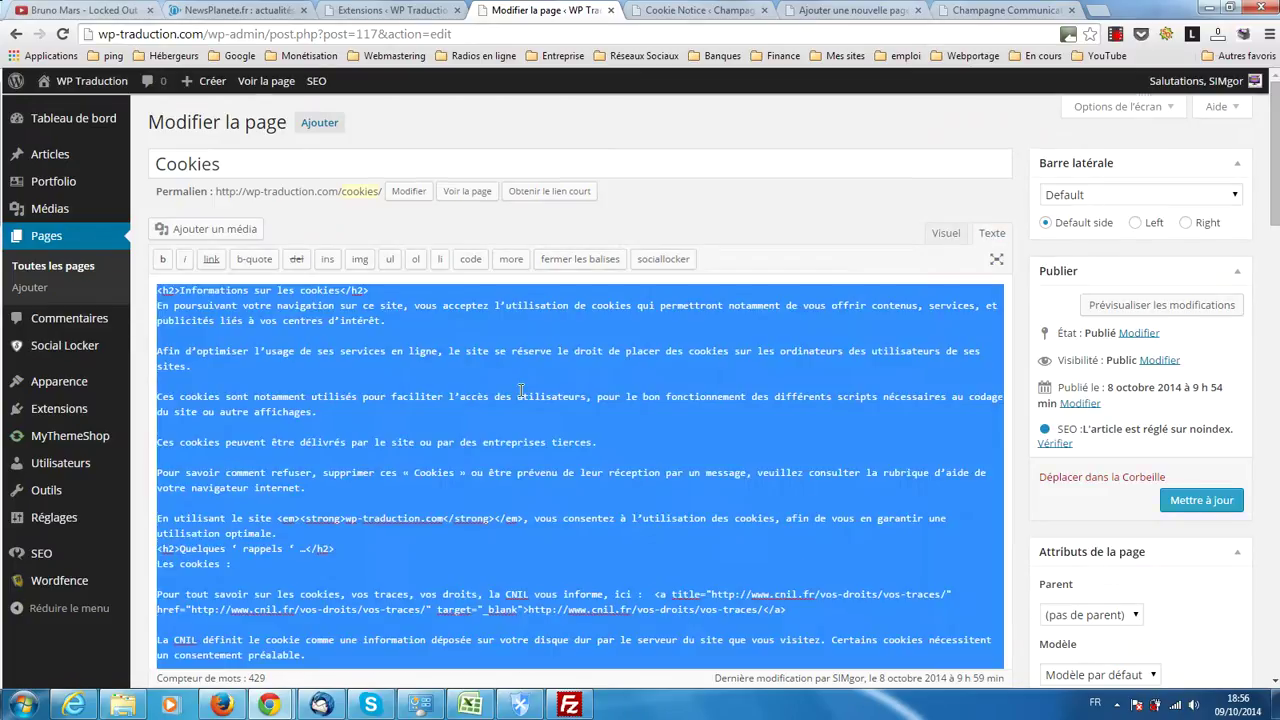
{"action": "scroll", "coordinate": [520, 390], "scroll_direction": "down", "scroll_amount": 5}
{"action": "right_click", "coordinate": [520, 390]}
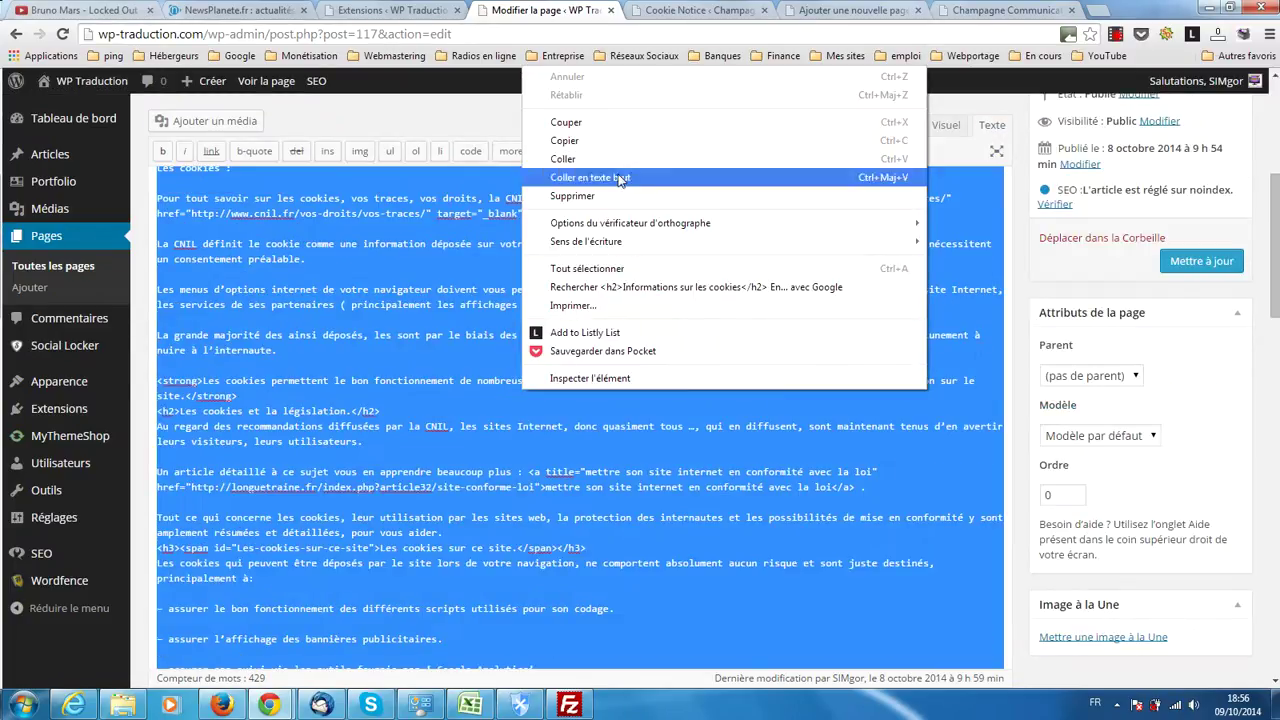
{"action": "left_click", "coordinate": [570, 148]}
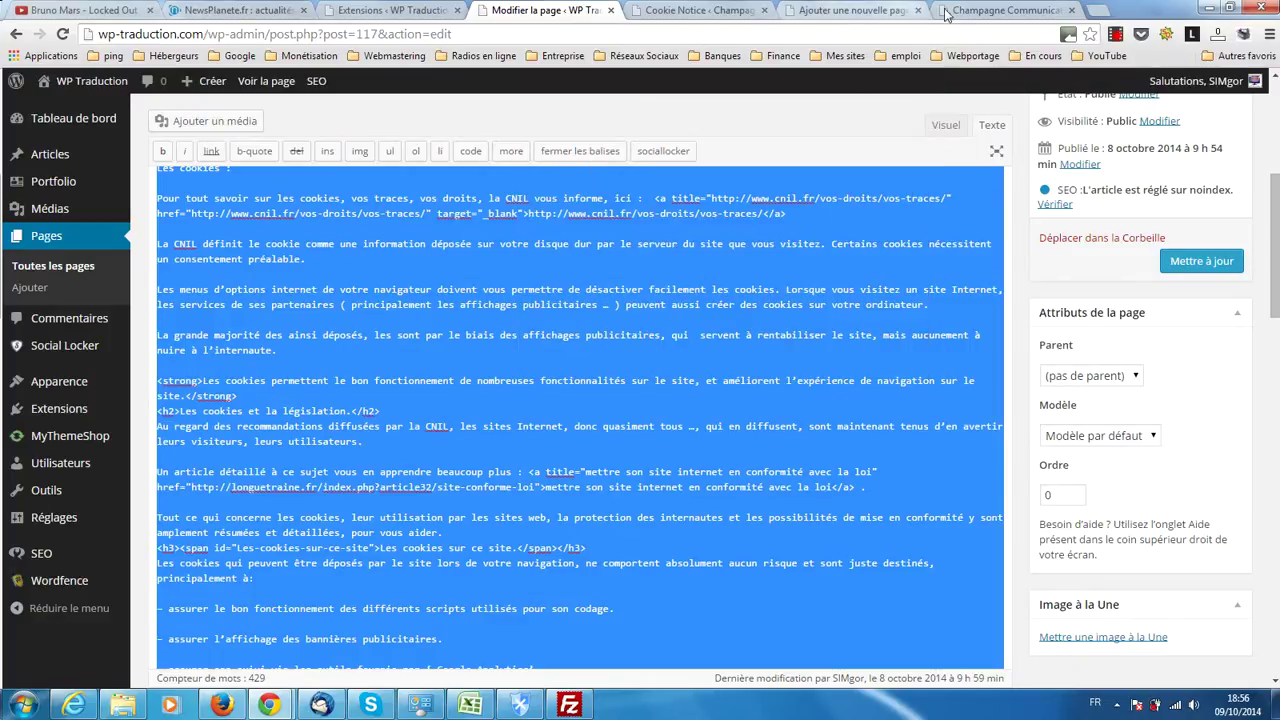
- Paste the copied HTML into the new Cookies page on Champagne Communication in text mode
{"action": "left_click", "coordinate": [845, 10]}
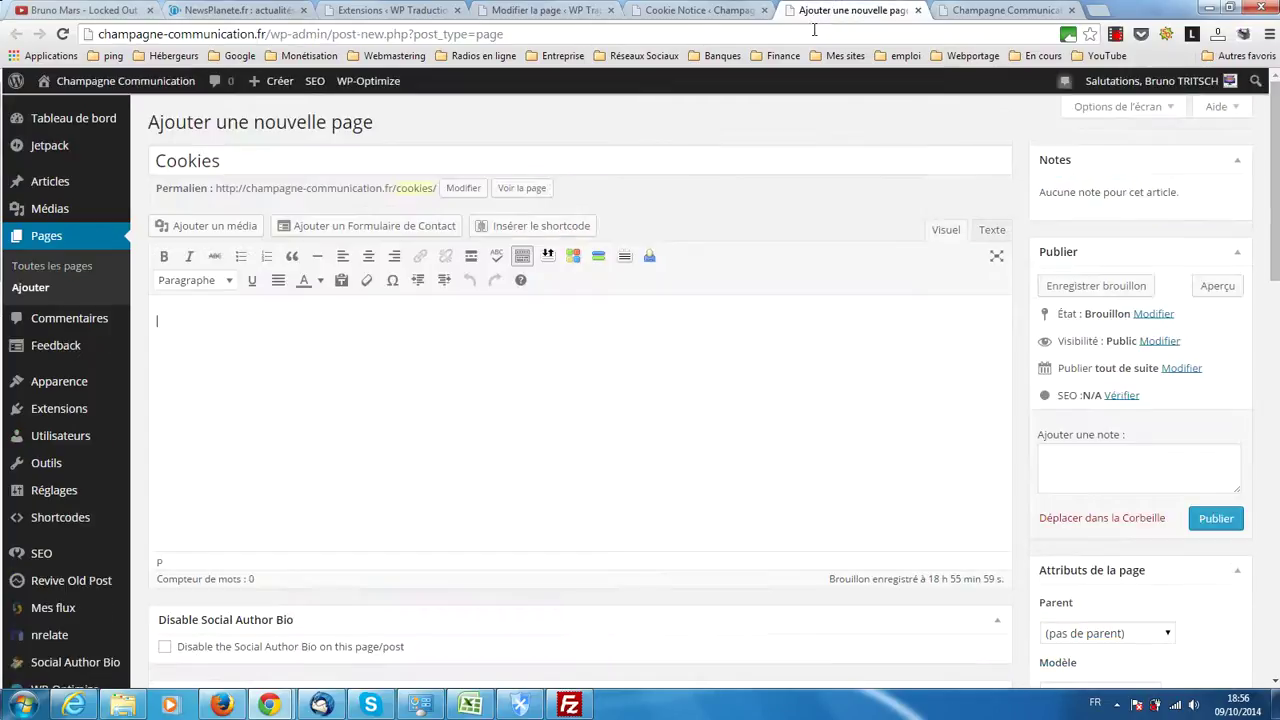
{"action": "left_click", "coordinate": [992, 230]}
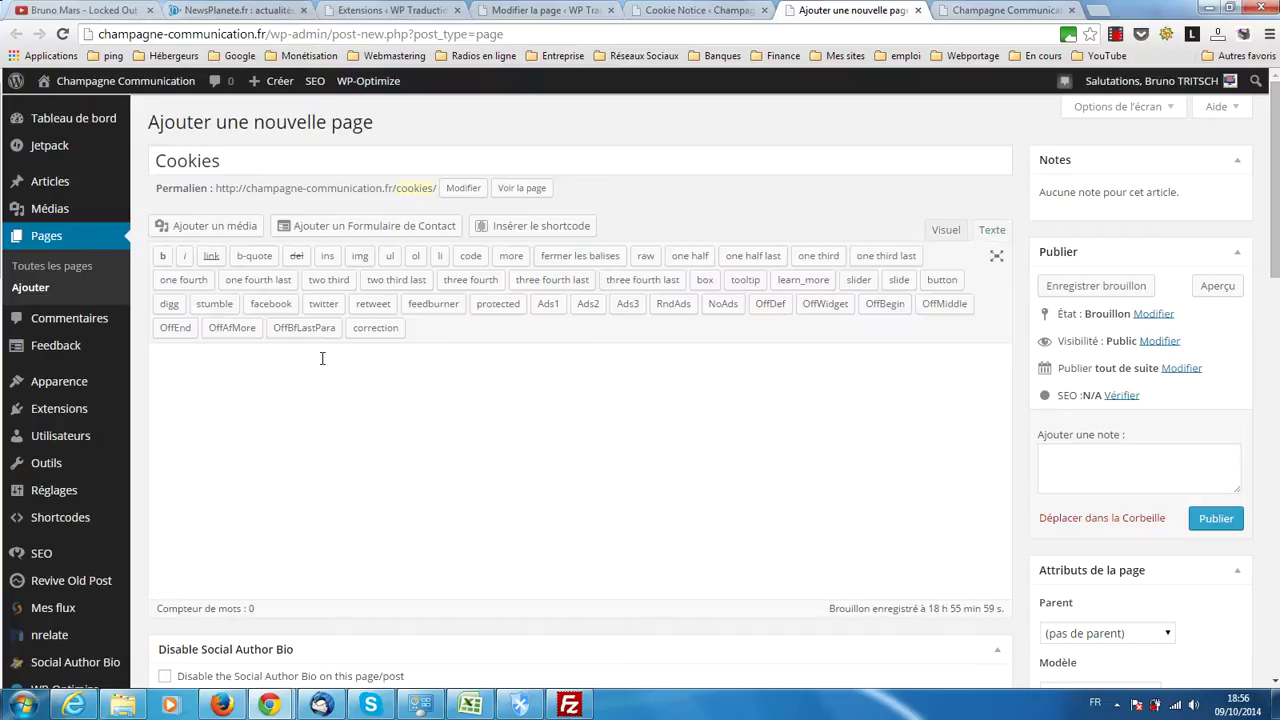
{"action": "right_click", "coordinate": [293, 400]}
{"action": "left_click", "coordinate": [337, 487]}
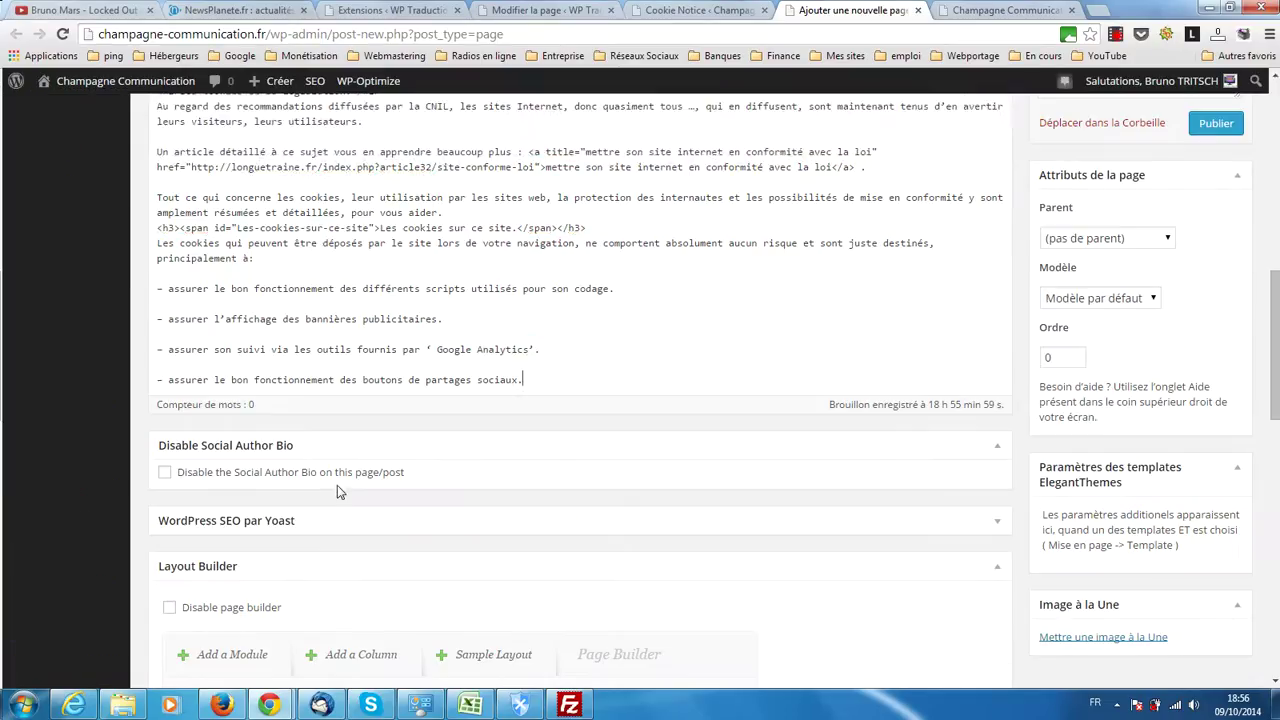
- Replace the site name wp-traduction.com in the pasted text with champagne-communication.fr
{"action": "scroll", "coordinate": [293, 452], "scroll_direction": "up", "scroll_amount": 10}
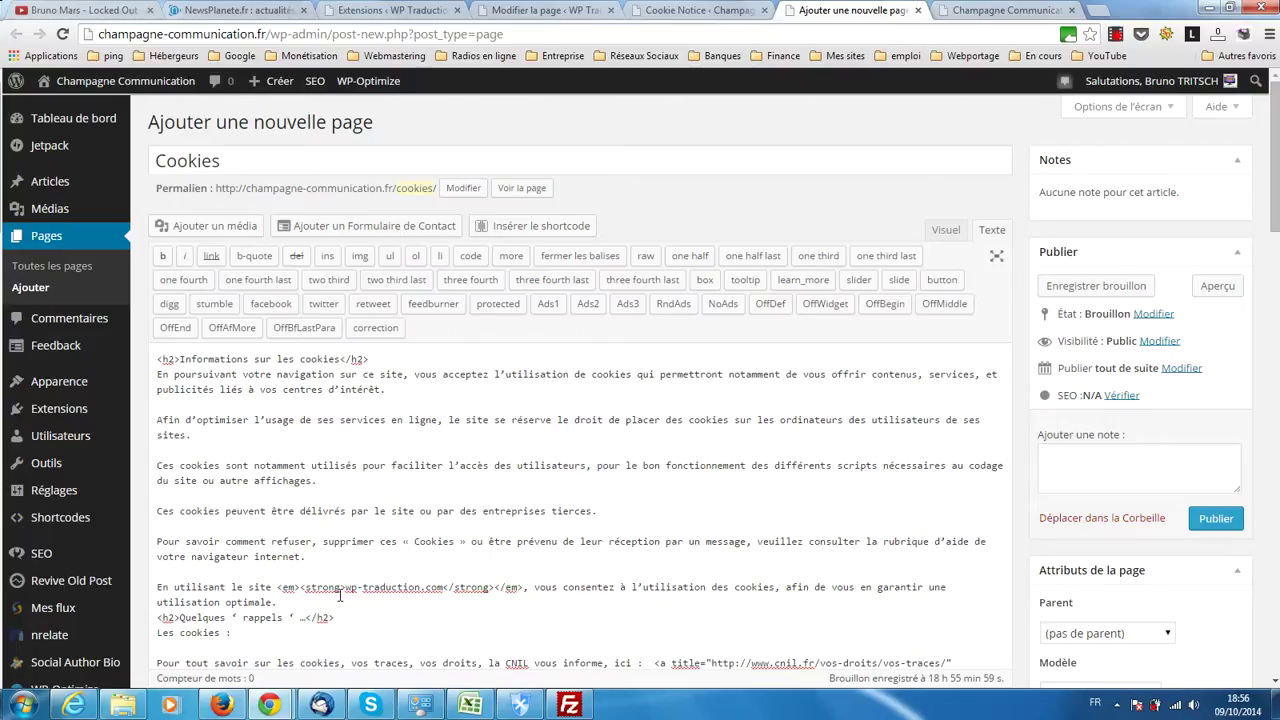
{"action": "left_click_drag", "start_coordinate": [344, 587], "coordinate": [438, 586]}
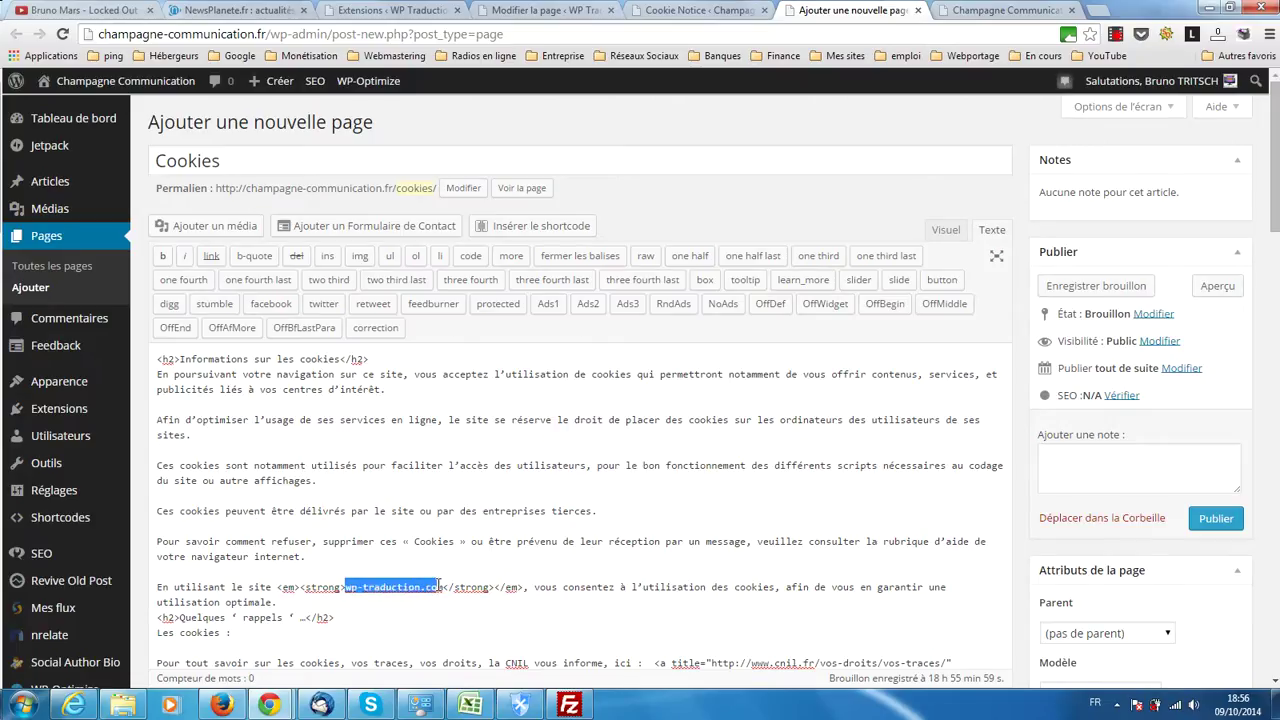
{"action": "type", "text": "champa"}
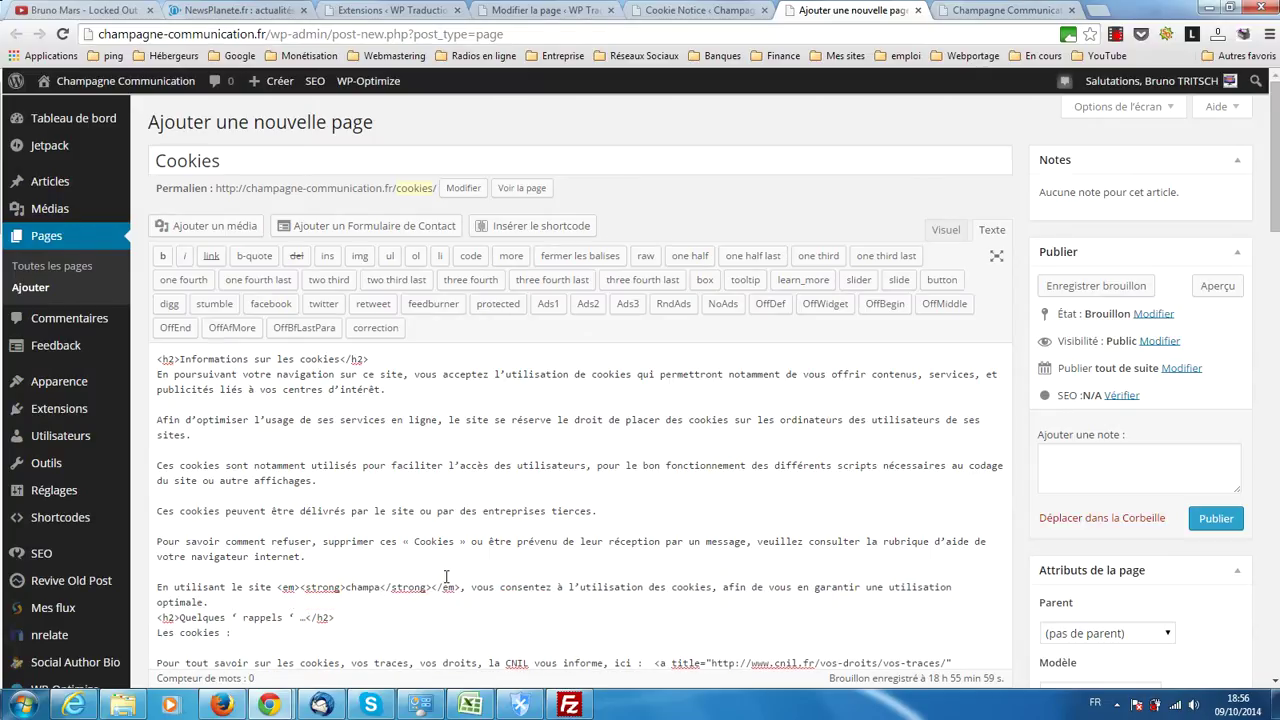
{"action": "type", "text": "gne"}
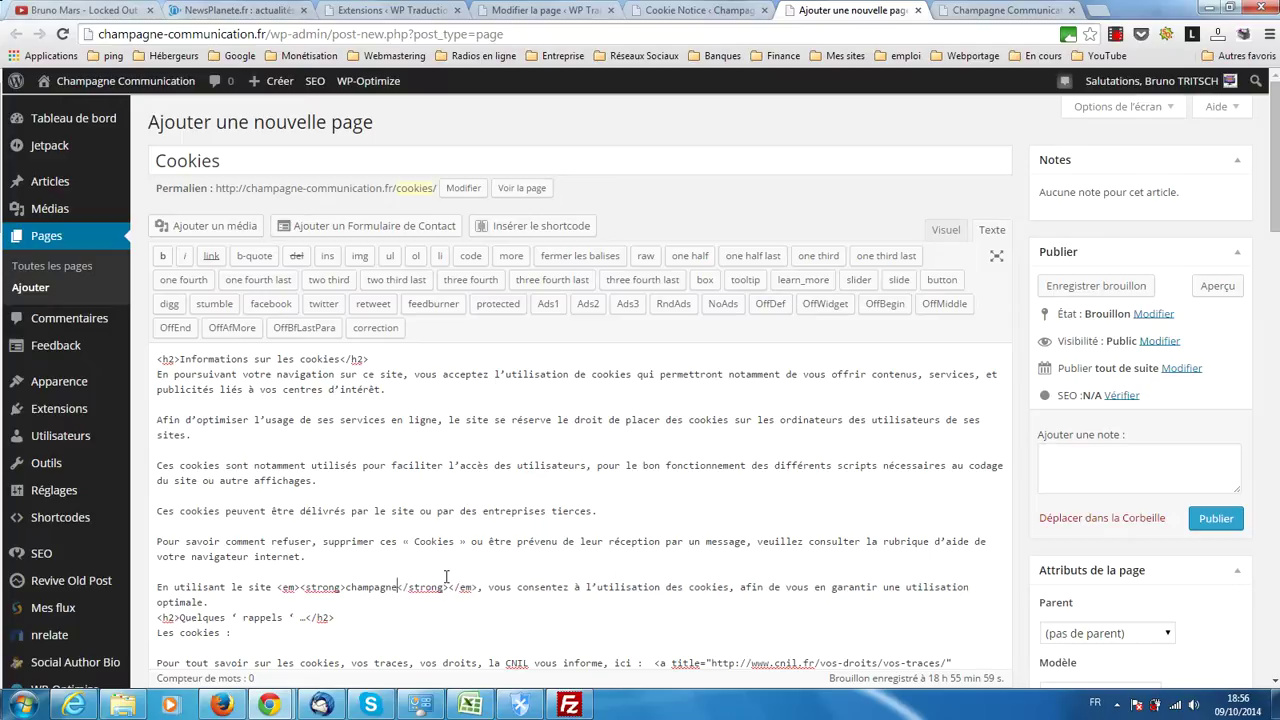
{"action": "type", "text": "-"}
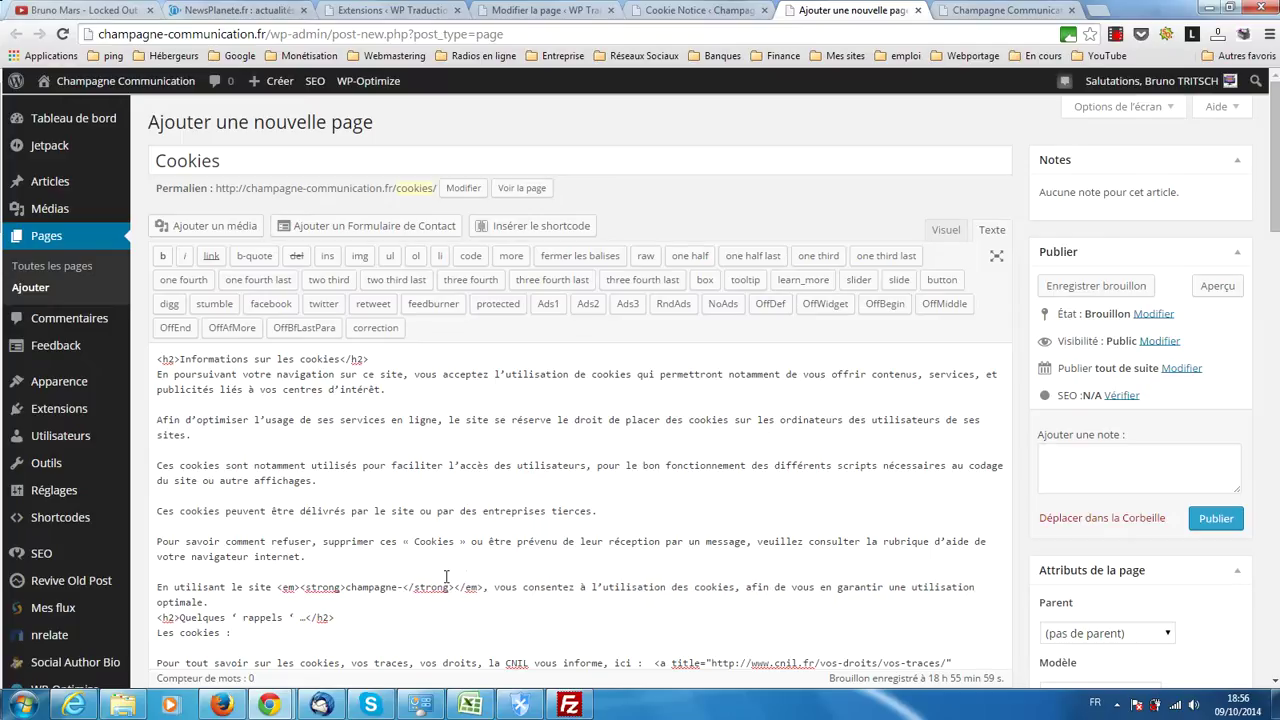
{"action": "type", "text": "communic"}
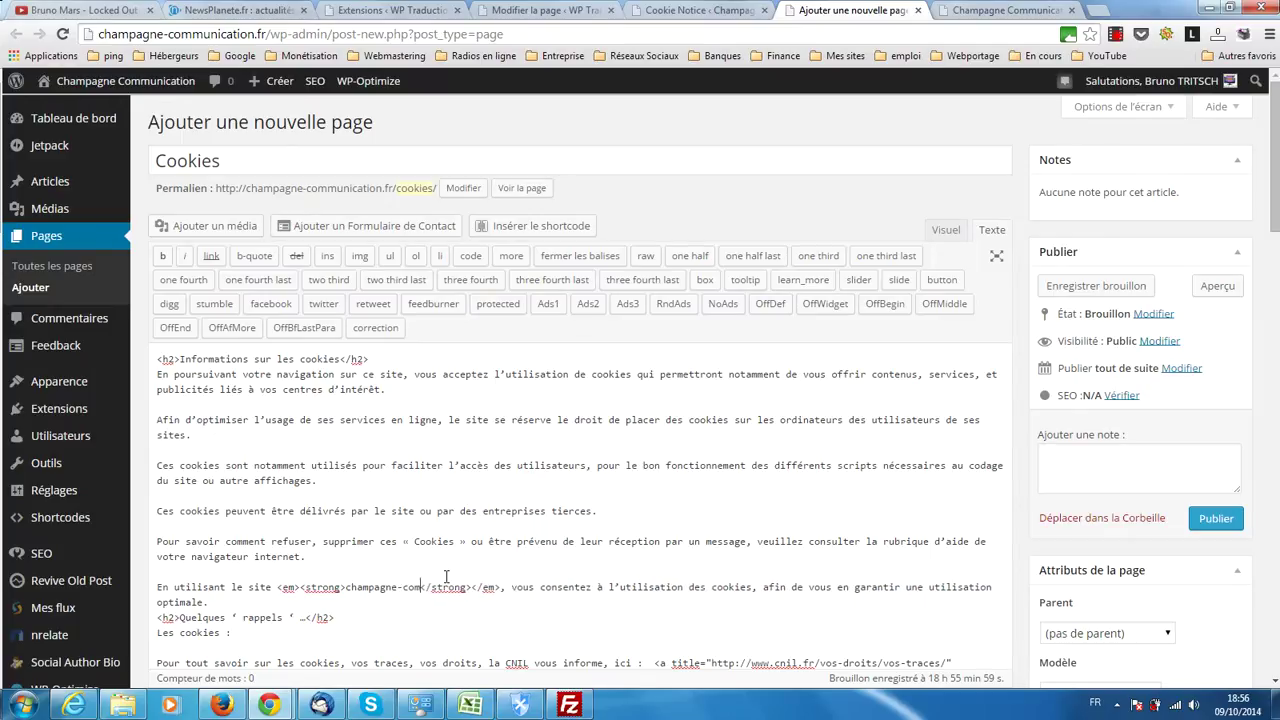
{"action": "type", "text": "a"}
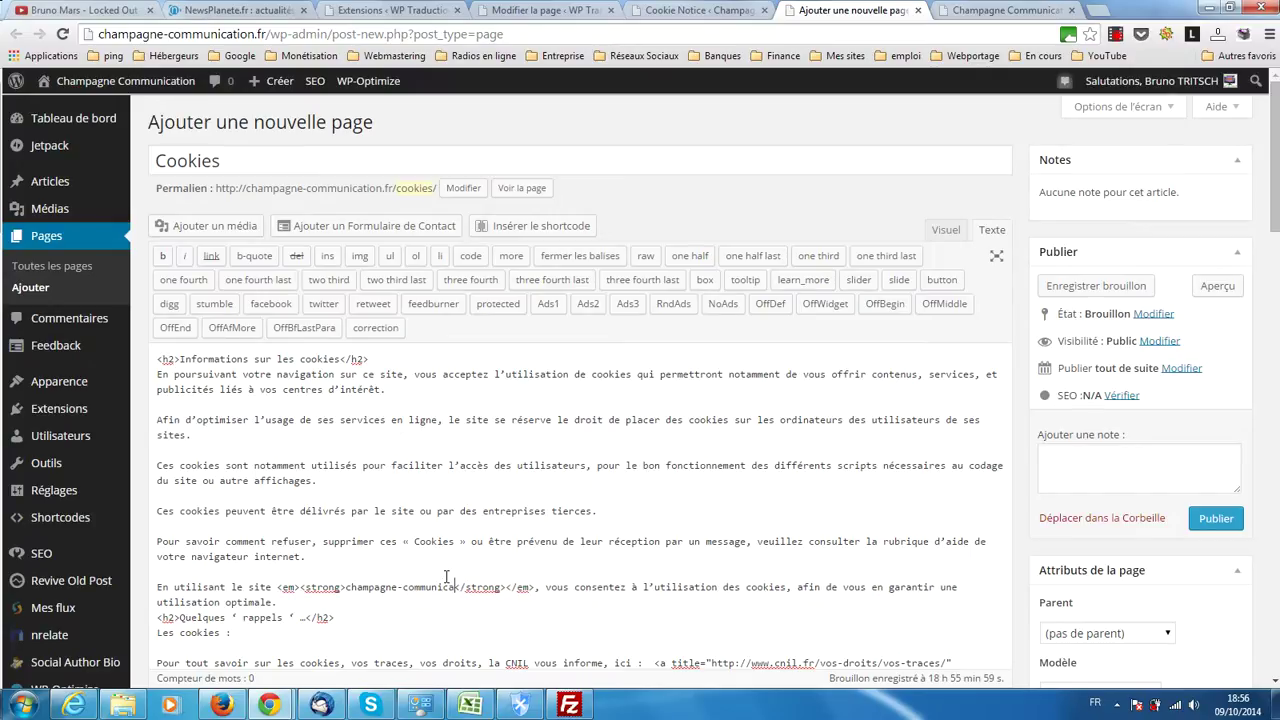
{"action": "type", "text": "tion."}
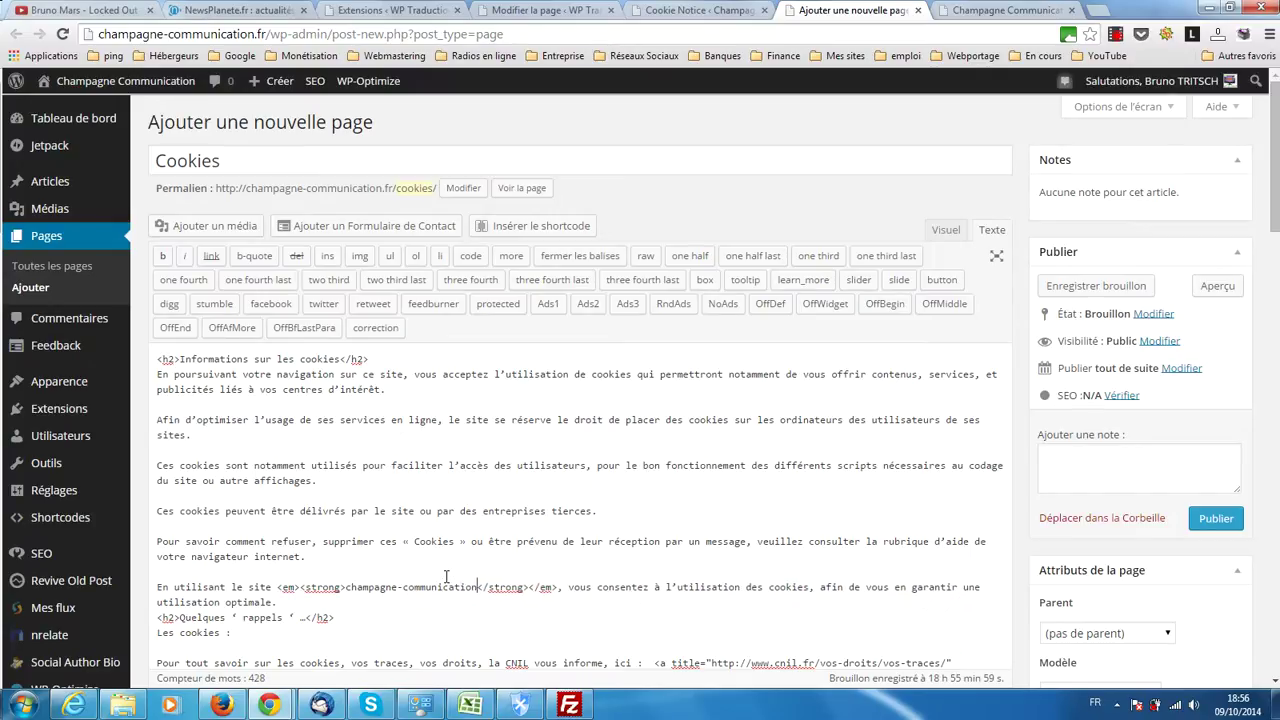
{"action": "type", "text": "fr"}
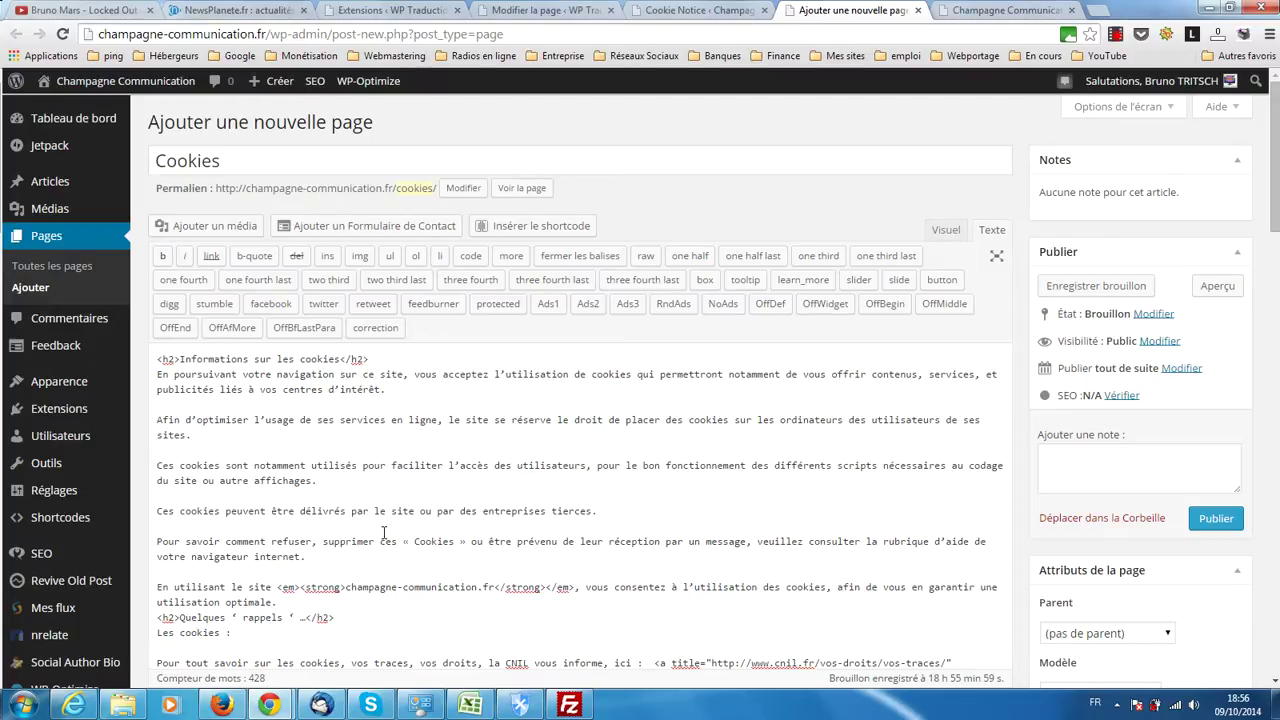
{"action": "scroll", "coordinate": [383, 532], "scroll_direction": "down", "scroll_amount": 2}
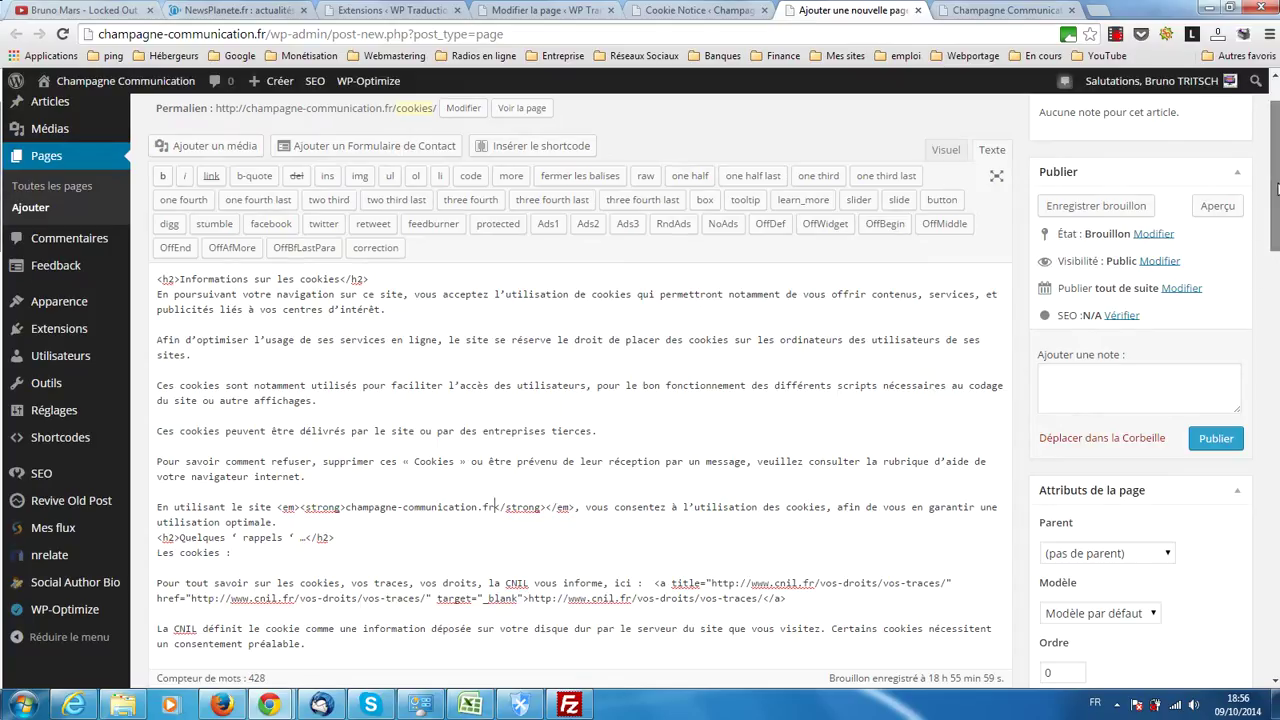
{"action": "scroll", "coordinate": [1276, 165], "scroll_direction": "up", "scroll_amount": 2}
{"action": "scroll", "coordinate": [1276, 165], "scroll_direction": "down", "scroll_amount": 3}
{"action": "scroll", "coordinate": [1276, 165], "scroll_direction": "up", "scroll_amount": 3}
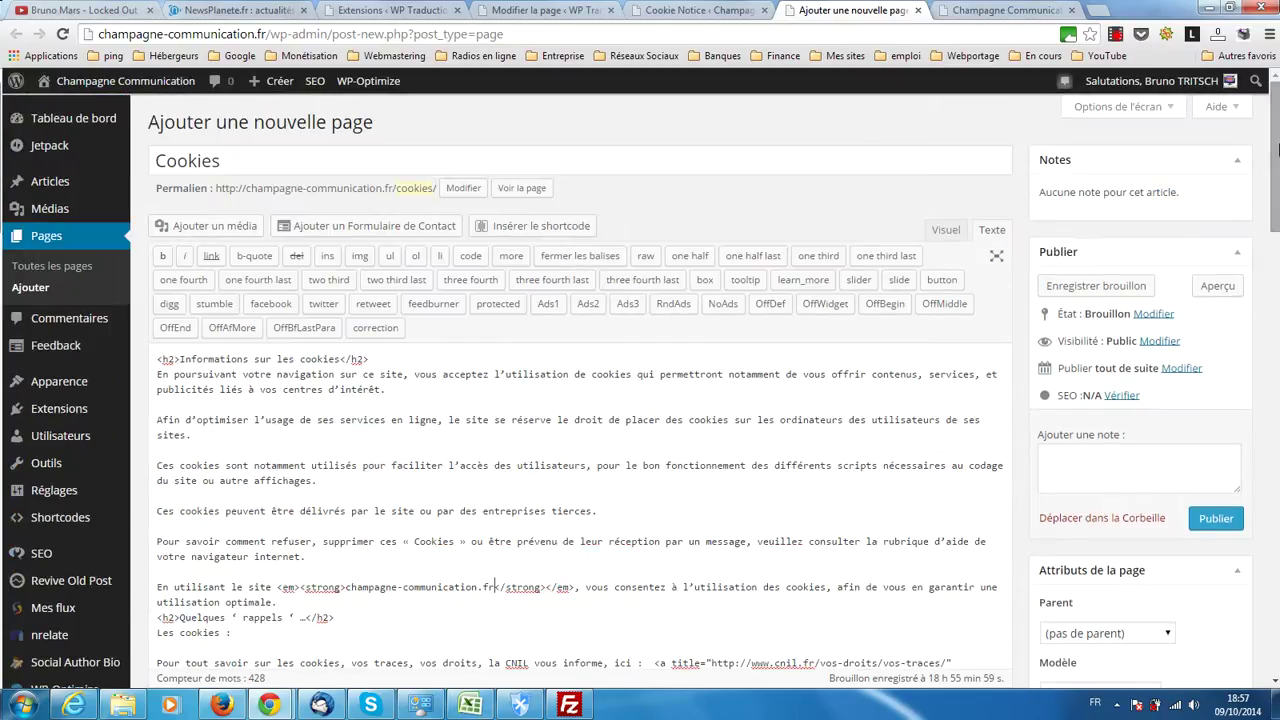
- Show the new Cookies page in the visual editor and check the formatted text through to its end
{"action": "left_click", "coordinate": [946, 231]}
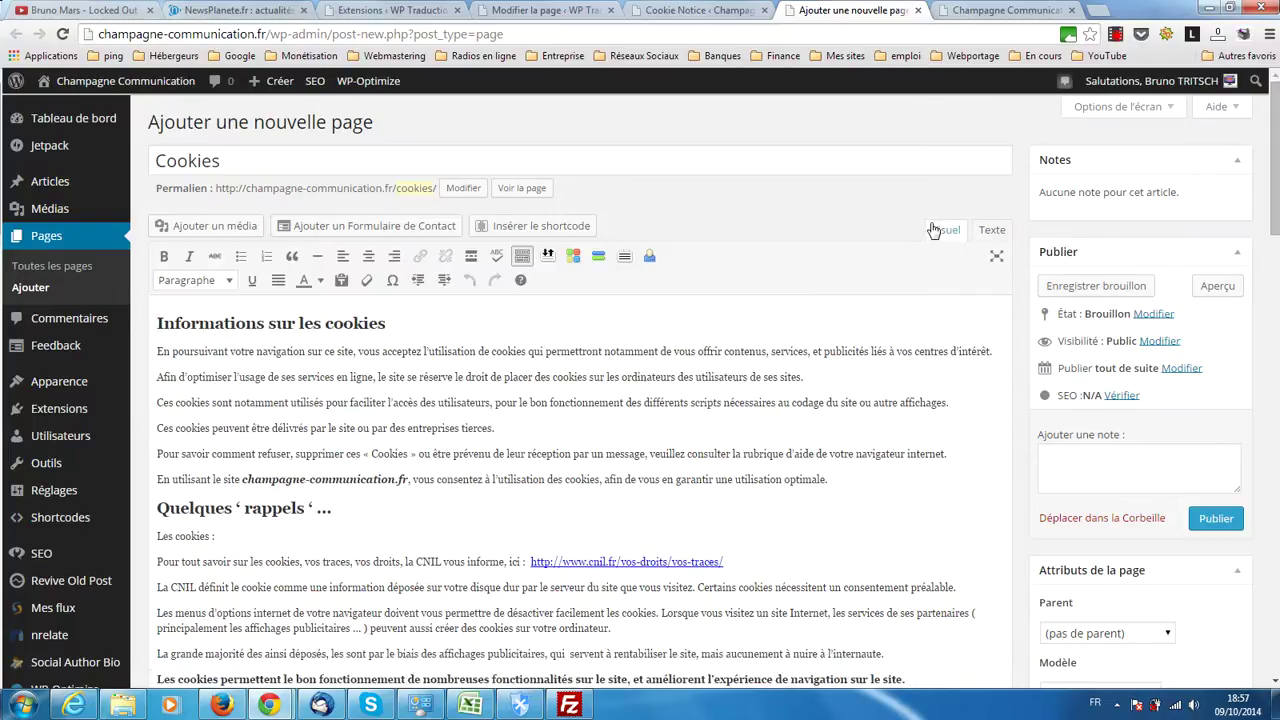
{"action": "scroll", "coordinate": [905, 437], "scroll_direction": "down", "scroll_amount": 8}
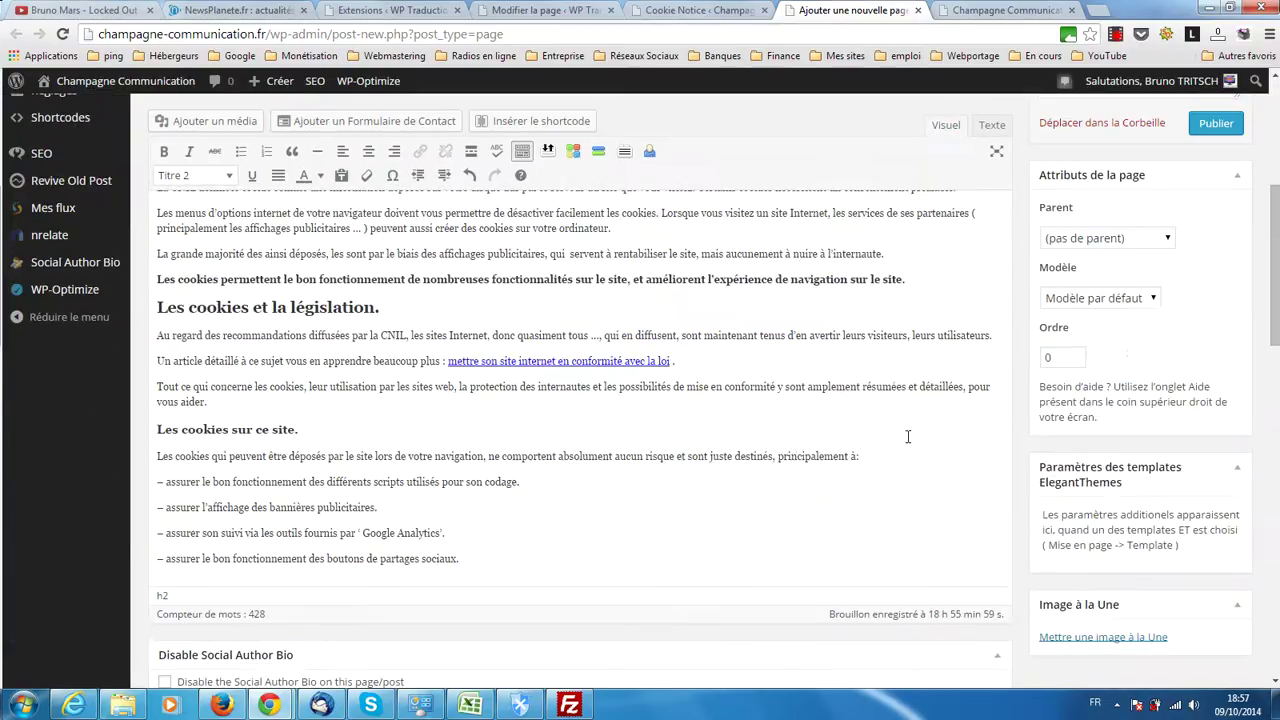
{"action": "scroll", "coordinate": [847, 449], "scroll_direction": "down", "scroll_amount": 1}
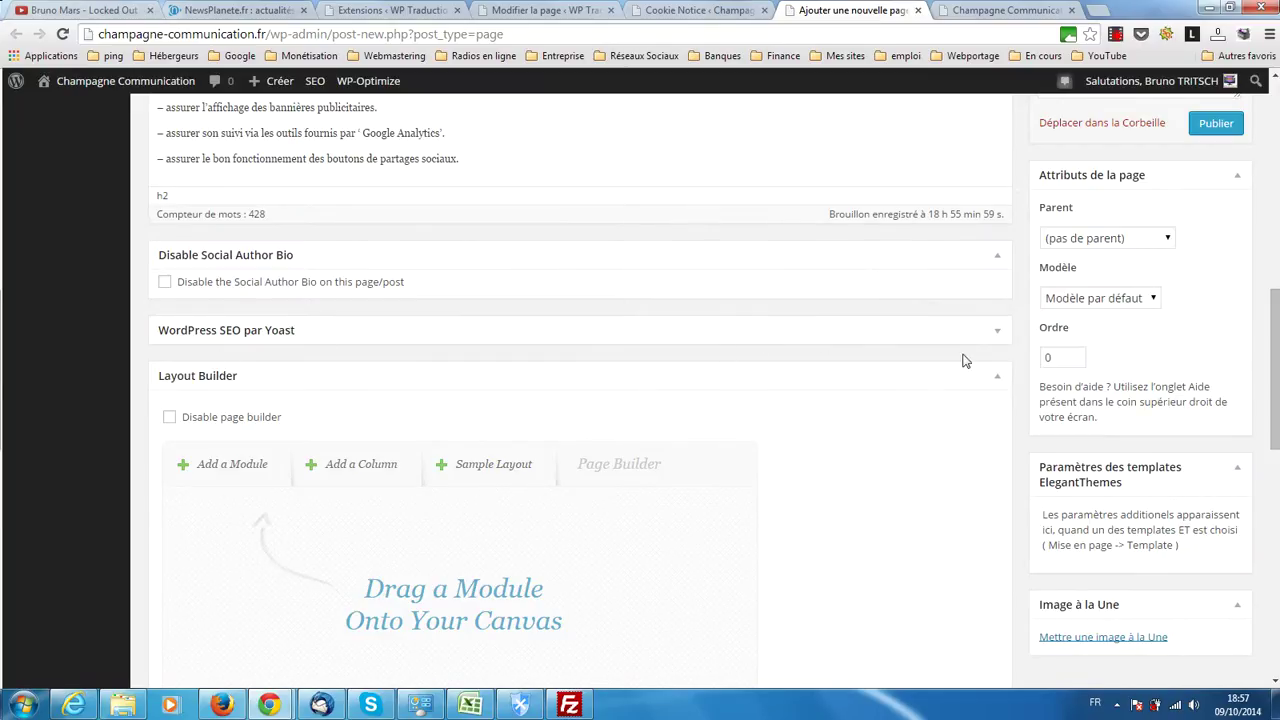
- Set Méta Robots Index to noindex in the advanced WordPress SEO par Yoast settings of the Cookies page
{"action": "left_click", "coordinate": [997, 338]}
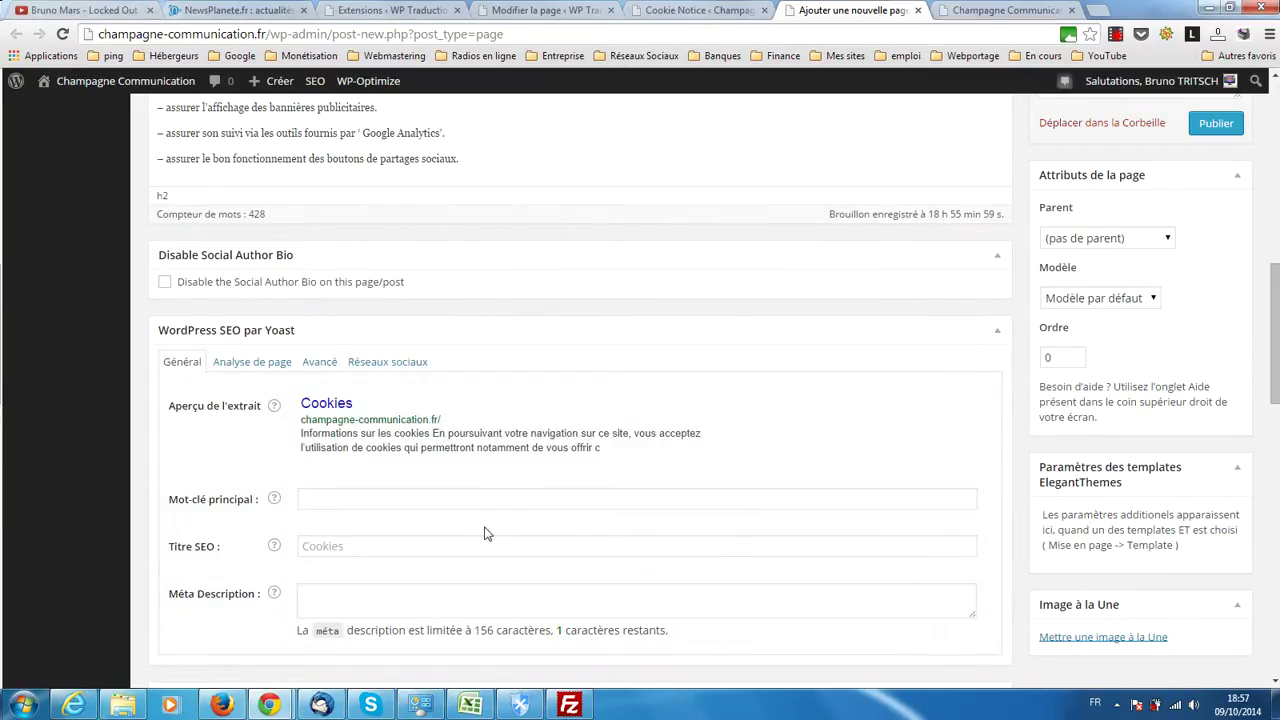
{"action": "scroll", "coordinate": [502, 505], "scroll_direction": "down", "scroll_amount": 2}
{"action": "scroll", "coordinate": [505, 505], "scroll_direction": "up", "scroll_amount": 1}
{"action": "scroll", "coordinate": [500, 508], "scroll_direction": "up", "scroll_amount": 1}
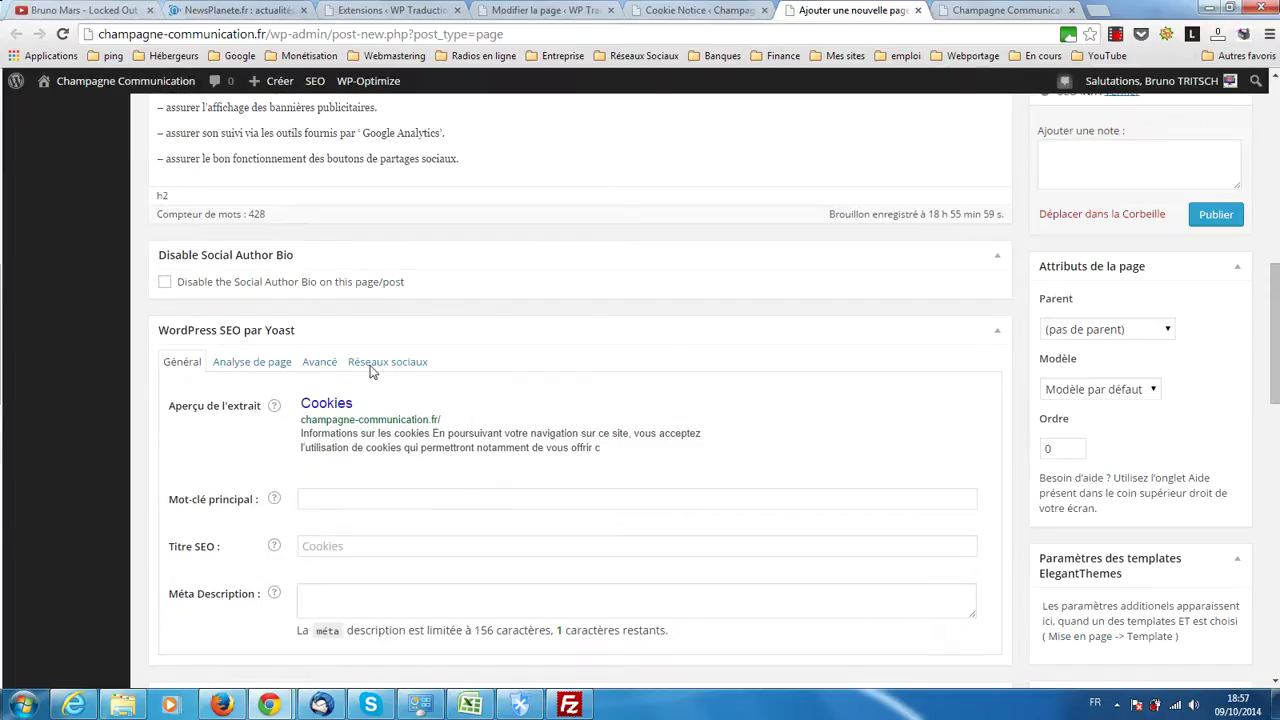
{"action": "left_click", "coordinate": [320, 367]}
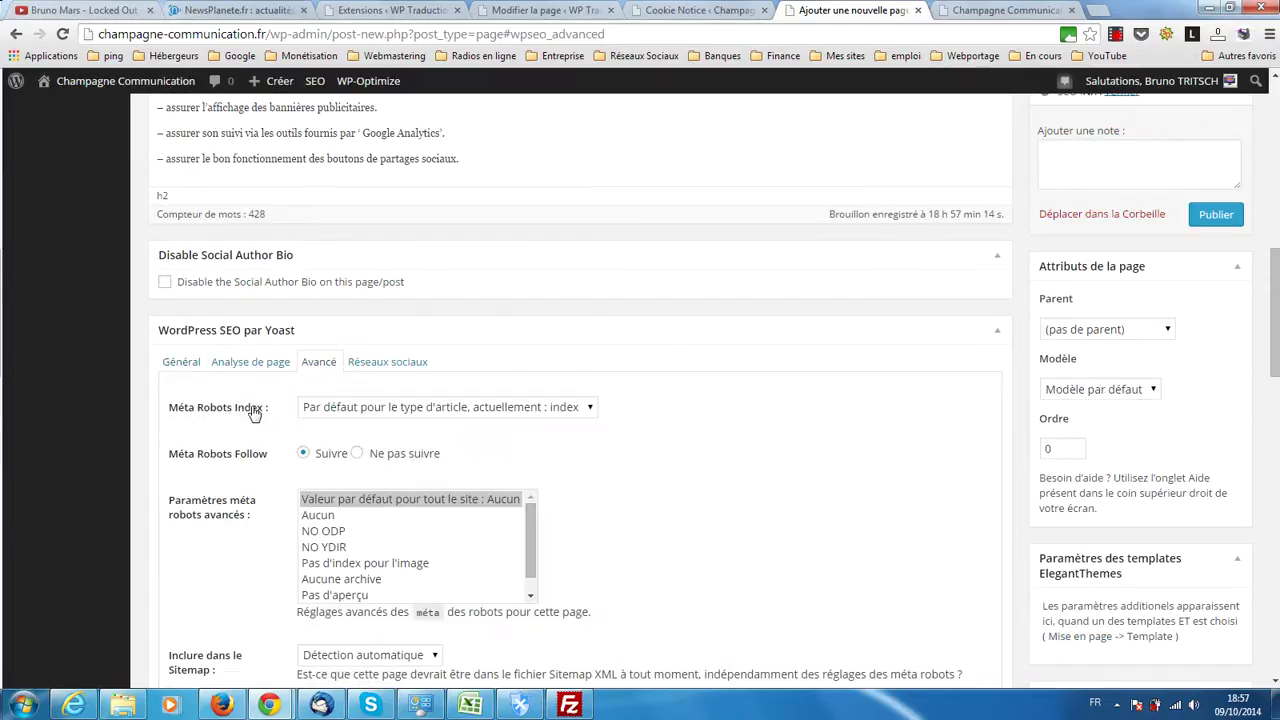
{"action": "left_click", "coordinate": [425, 412]}
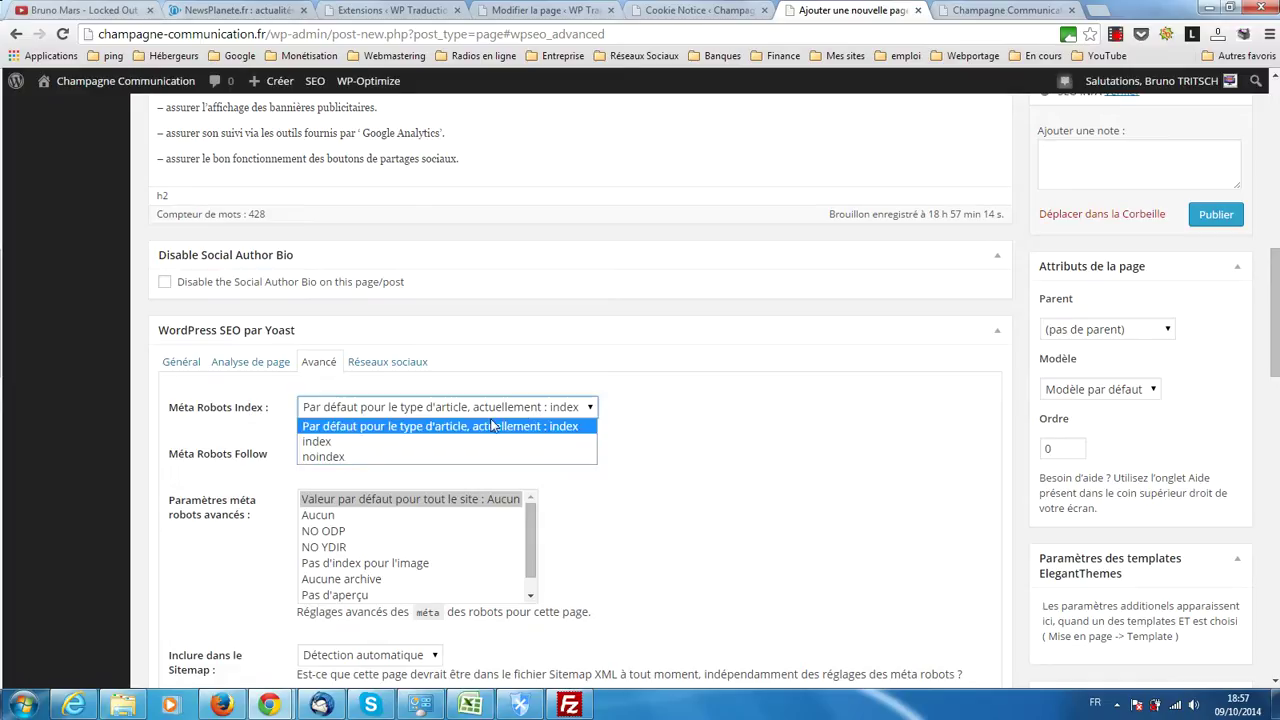
{"action": "left_click", "coordinate": [331, 461]}
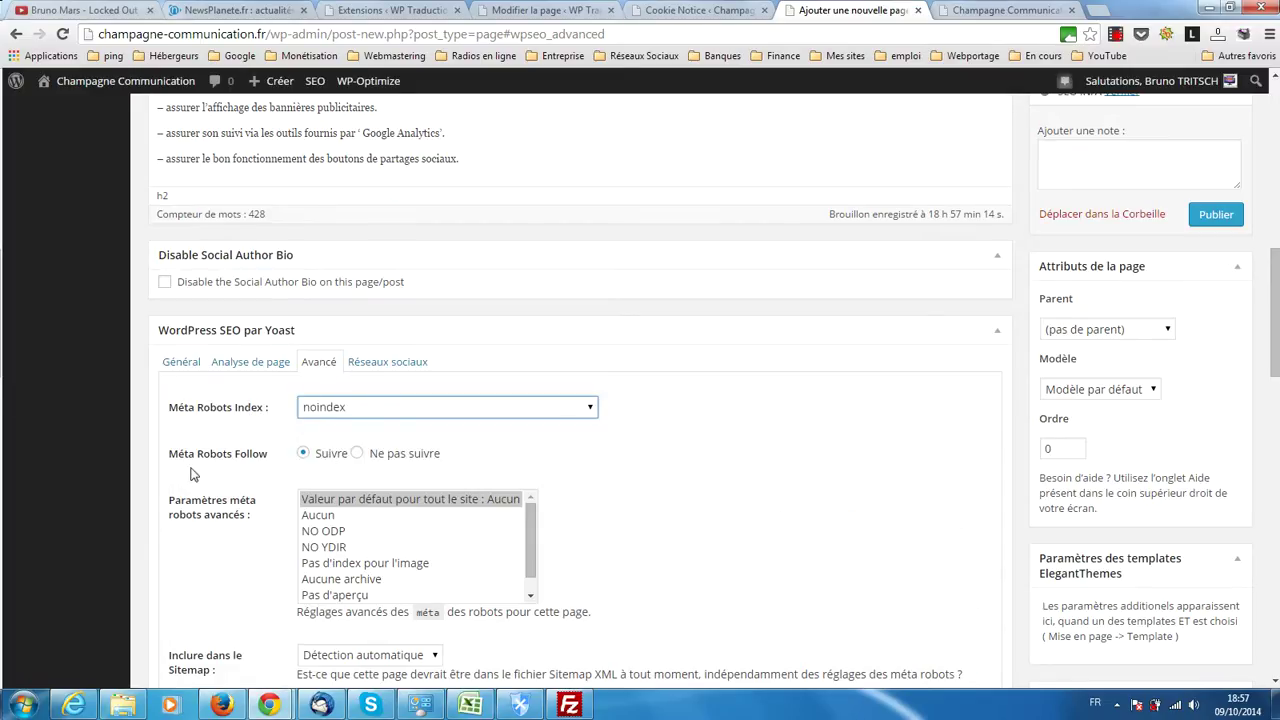
- Look over the remaining advanced SEO options and publish the Cookies page
{"action": "scroll", "coordinate": [196, 474], "scroll_direction": "down", "scroll_amount": 2}
{"action": "scroll", "coordinate": [140, 500], "scroll_direction": "down", "scroll_amount": 3}
{"action": "scroll", "coordinate": [130, 505], "scroll_direction": "up", "scroll_amount": 3}
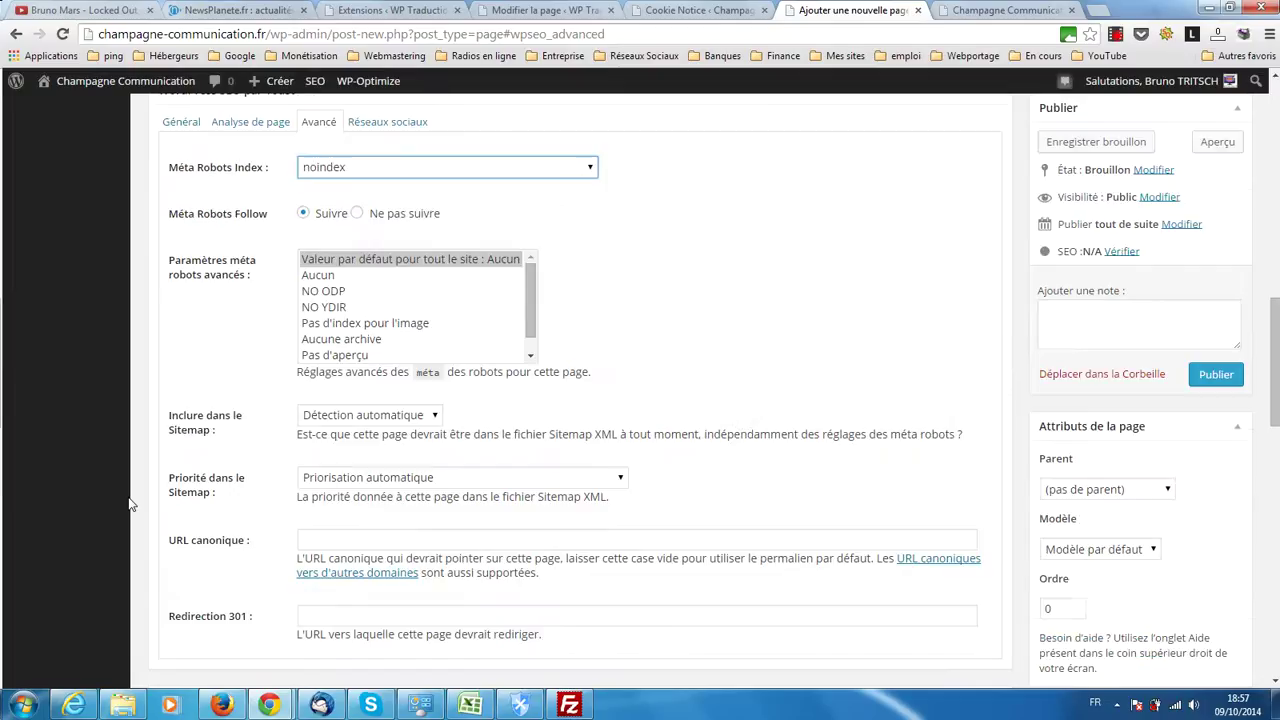
{"action": "scroll", "coordinate": [738, 426], "scroll_direction": "up", "scroll_amount": 1}
{"action": "scroll", "coordinate": [738, 426], "scroll_direction": "up", "scroll_amount": 2}
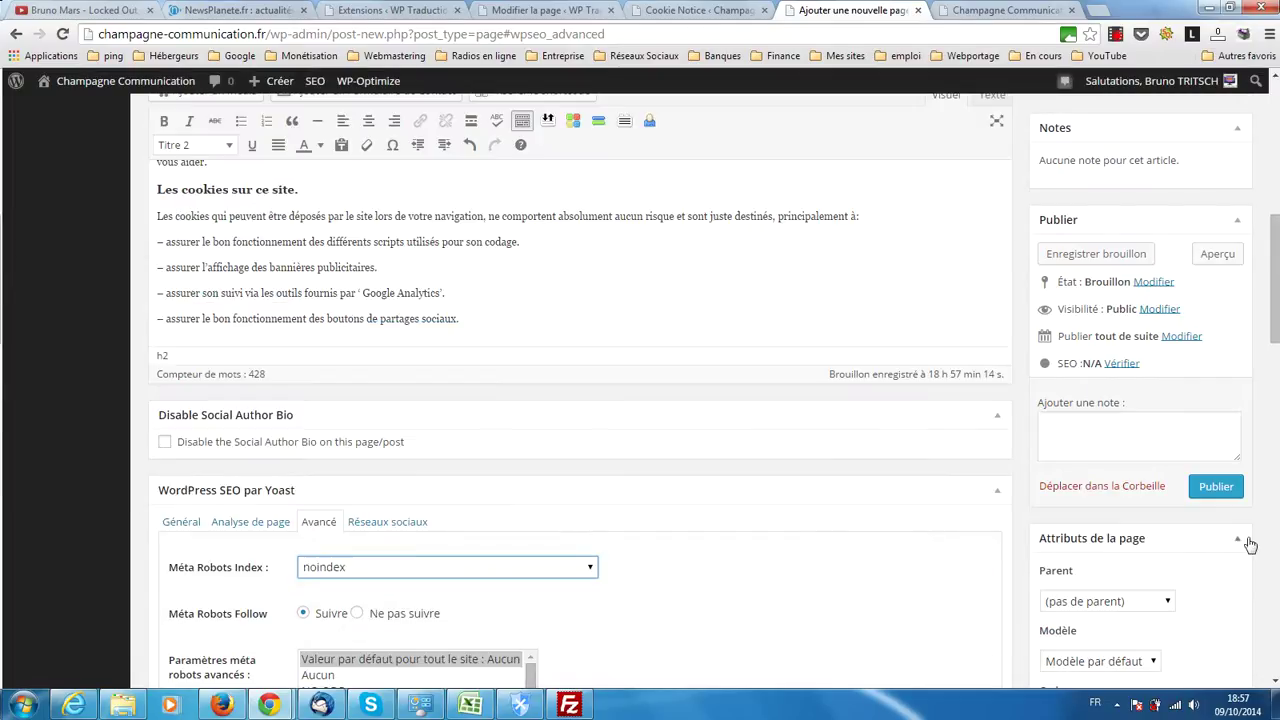
{"action": "left_click", "coordinate": [1214, 488]}
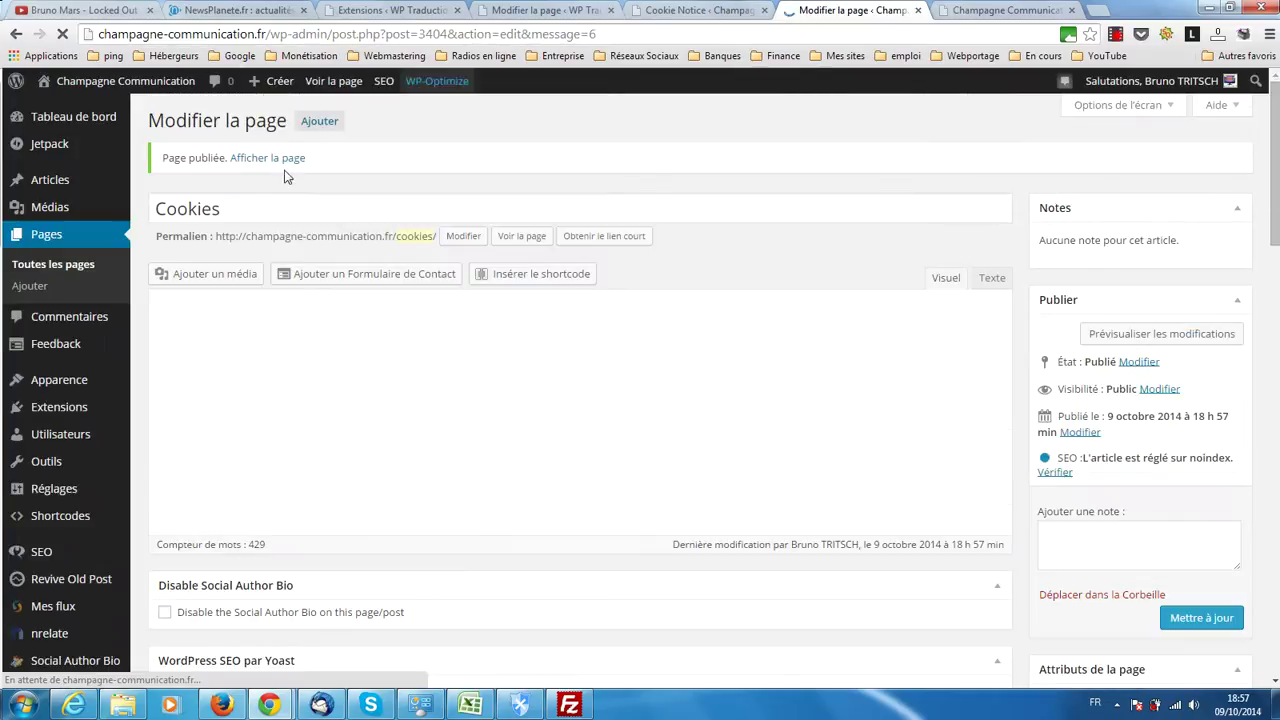
- Reload the live Champagne Communication site, open its Cookies page from the site navigation and look through the published text
{"action": "left_click", "coordinate": [1000, 10]}
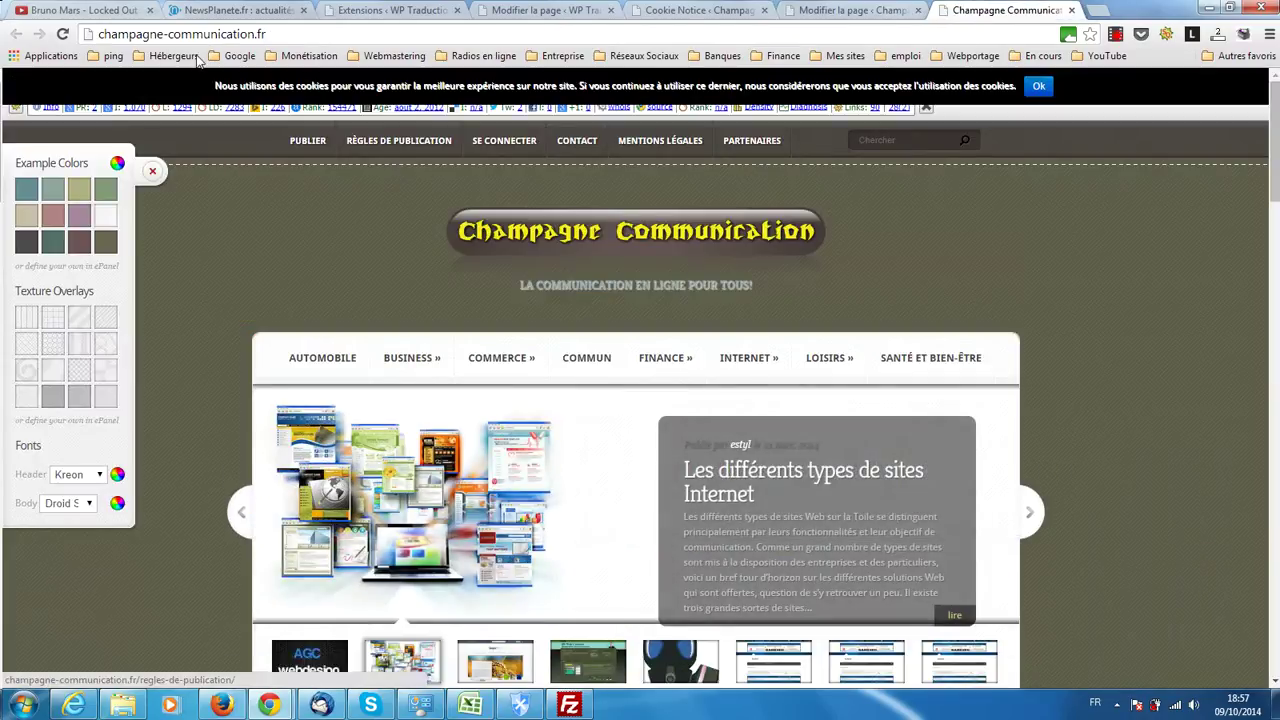
{"action": "left_click", "coordinate": [62, 34]}
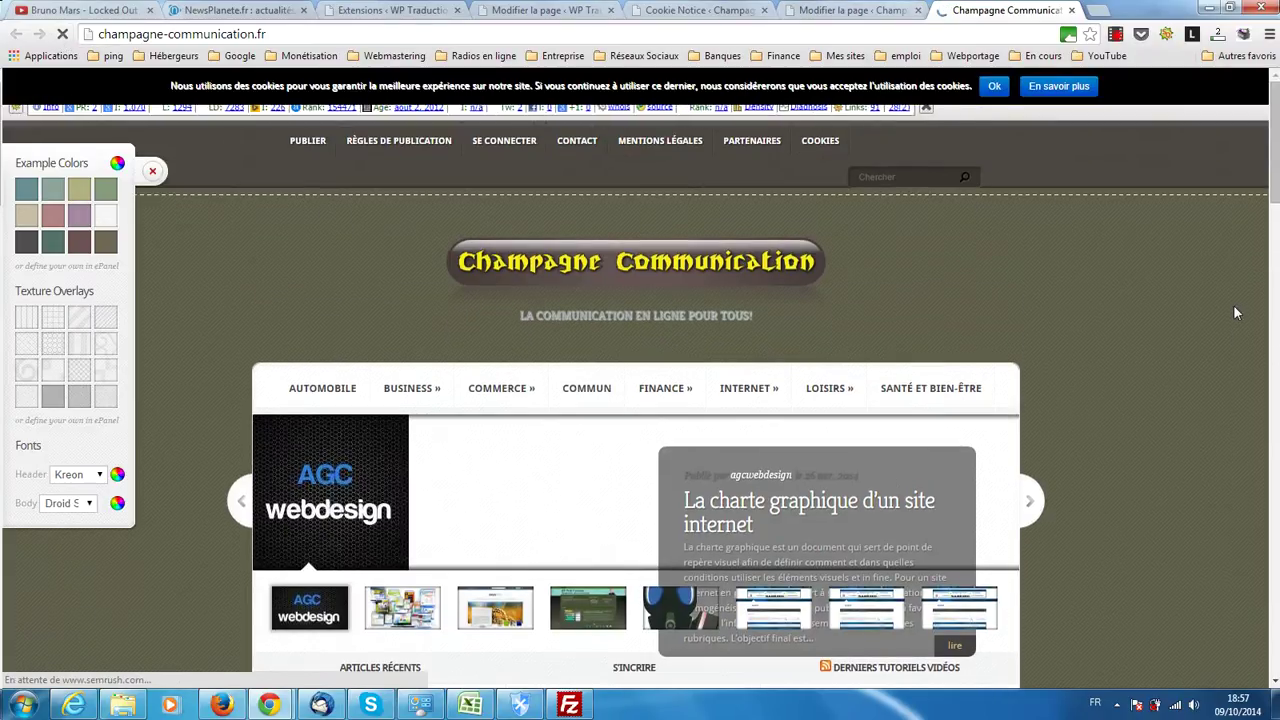
{"action": "left_click", "coordinate": [818, 142]}
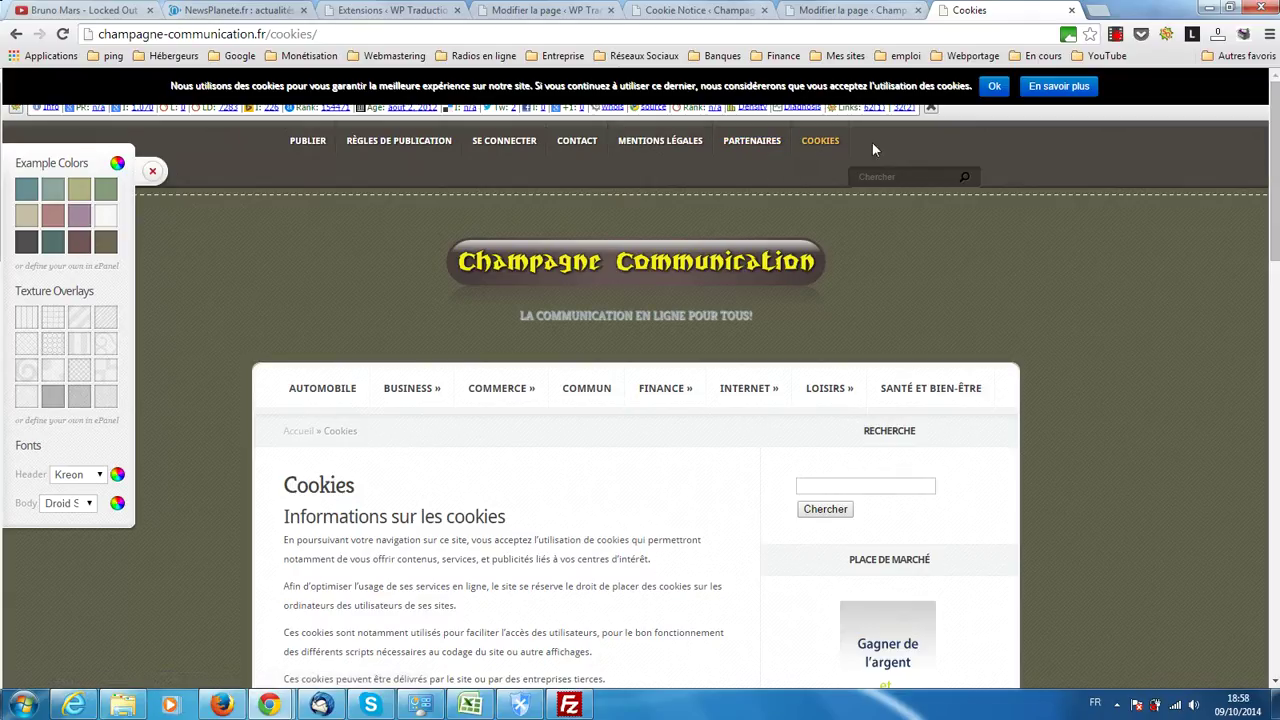
{"action": "scroll", "coordinate": [1035, 210], "scroll_direction": "down", "scroll_amount": 2}
{"action": "scroll", "coordinate": [1026, 212], "scroll_direction": "down", "scroll_amount": 2}
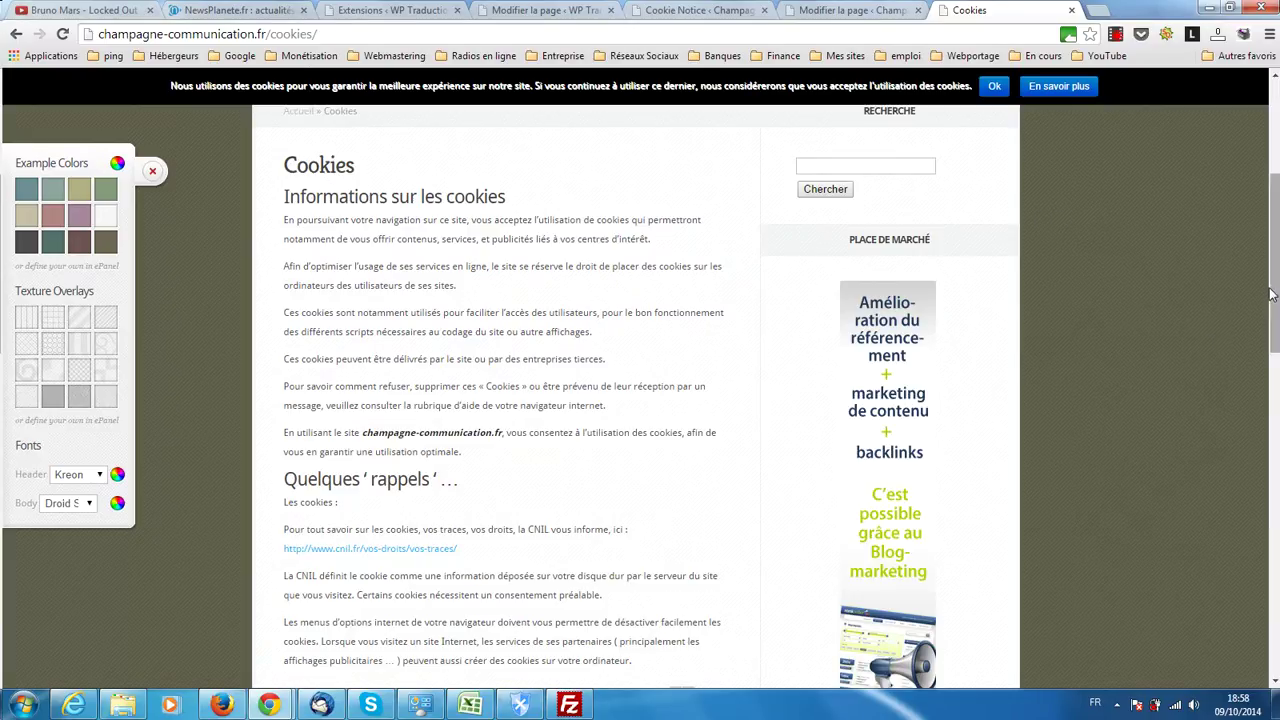
{"action": "left_click_drag", "start_coordinate": [1270, 296], "coordinate": [1277, 196]}
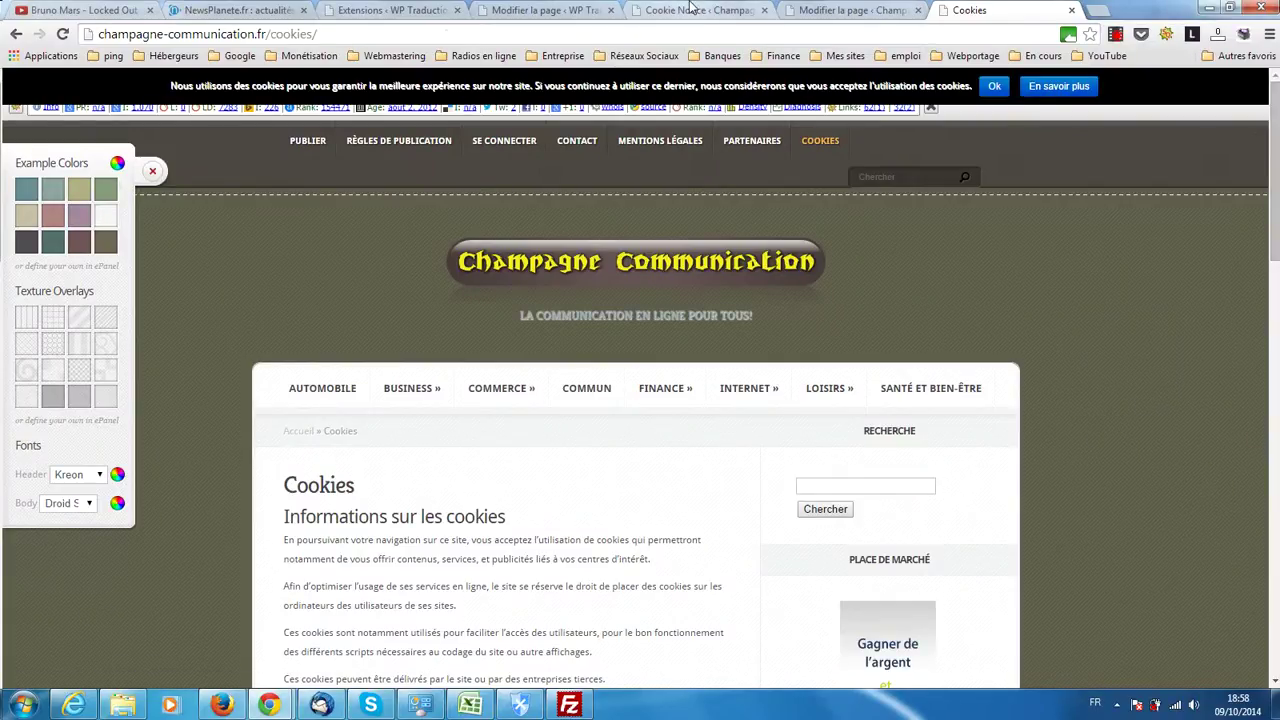
- Reload the Cookie Notice settings and make the "En savoir plus" button use a page link to the Cookies page
{"action": "left_click", "coordinate": [690, 8]}
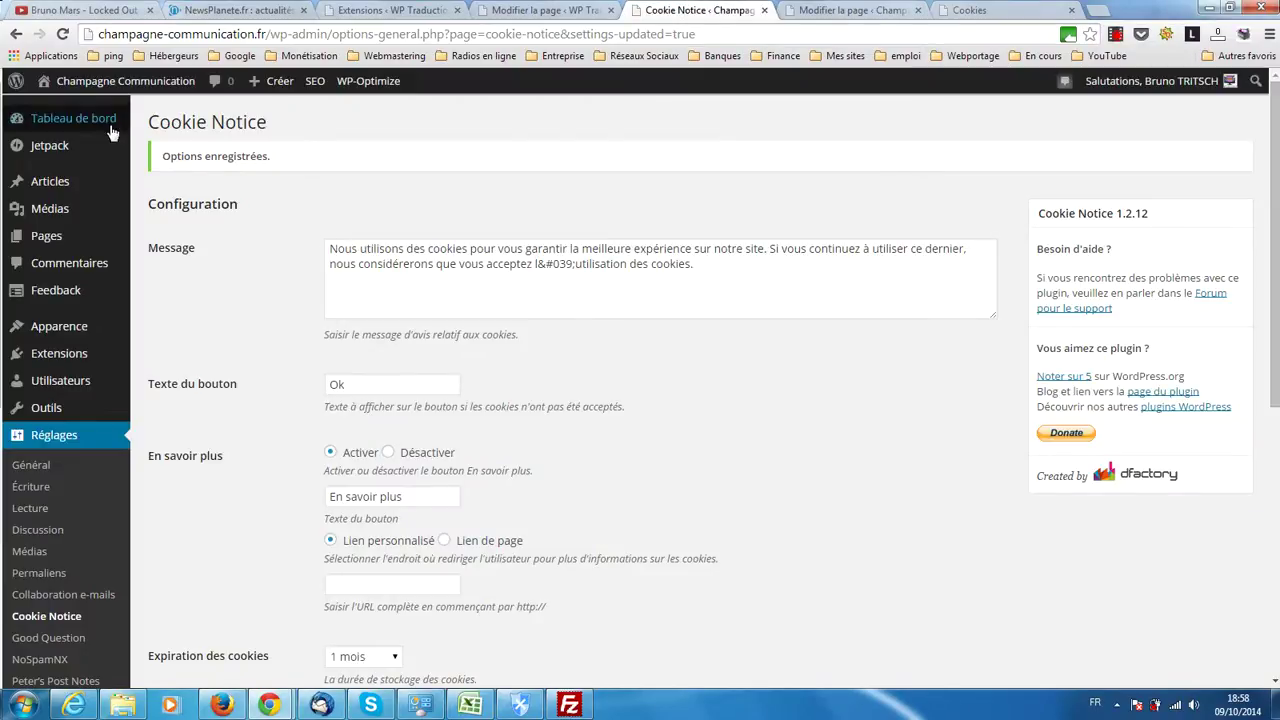
{"action": "left_click", "coordinate": [62, 34]}
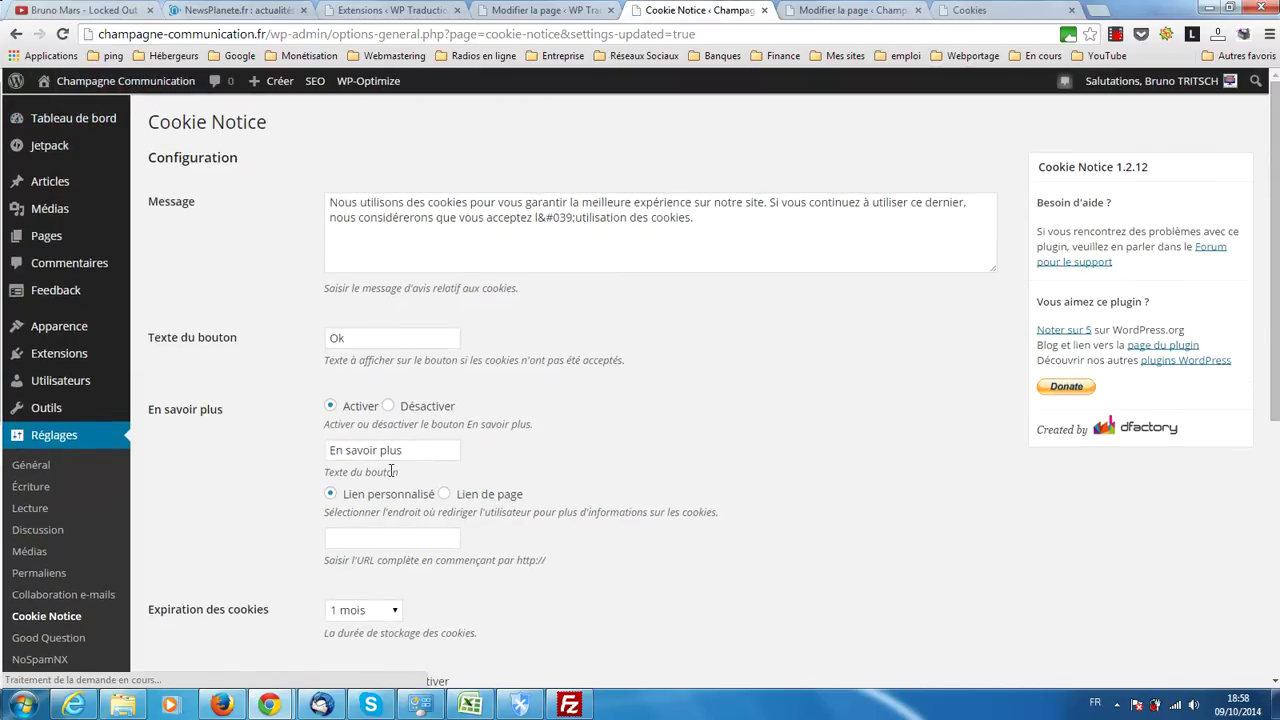
{"action": "left_click", "coordinate": [443, 494]}
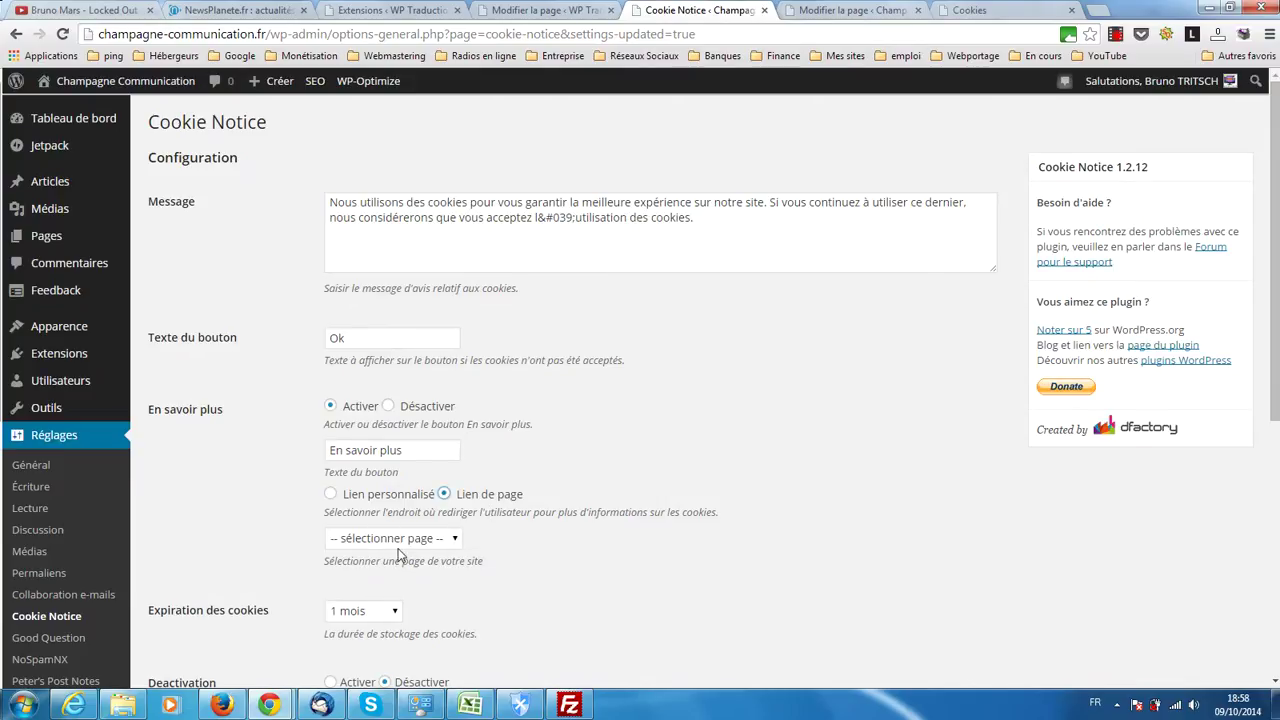
{"action": "left_click", "coordinate": [383, 540]}
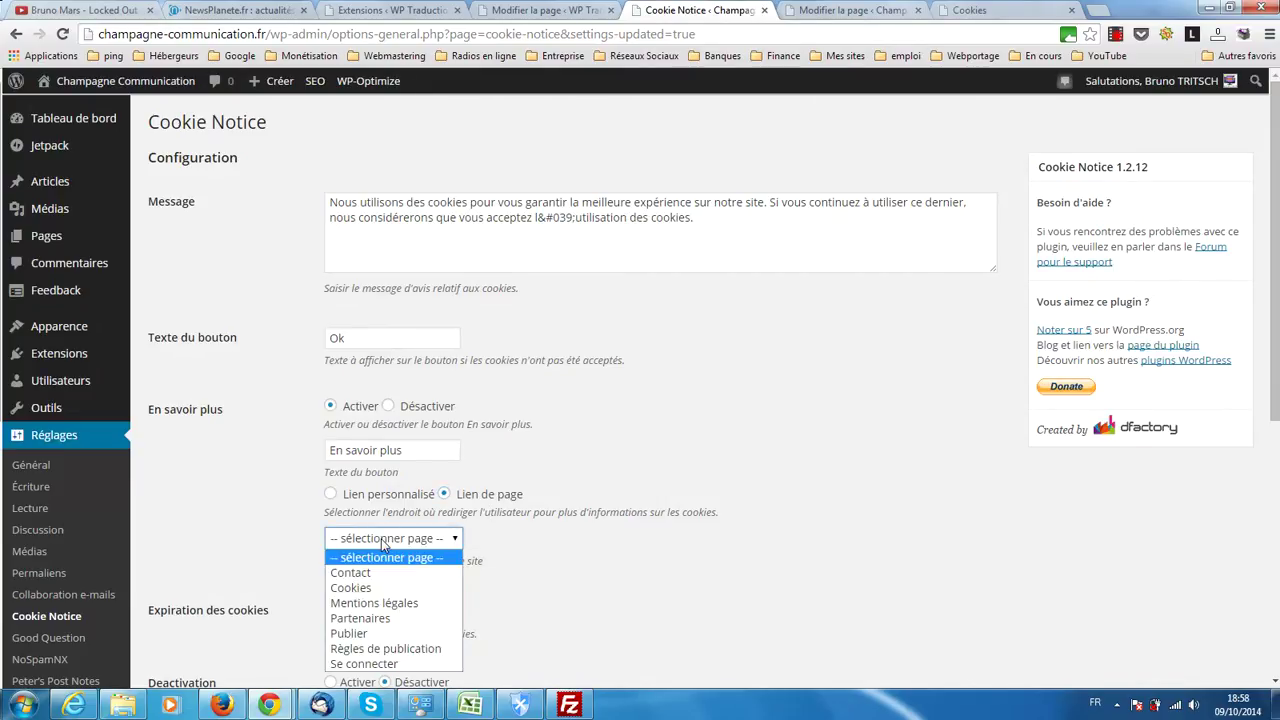
{"action": "left_click", "coordinate": [357, 590]}
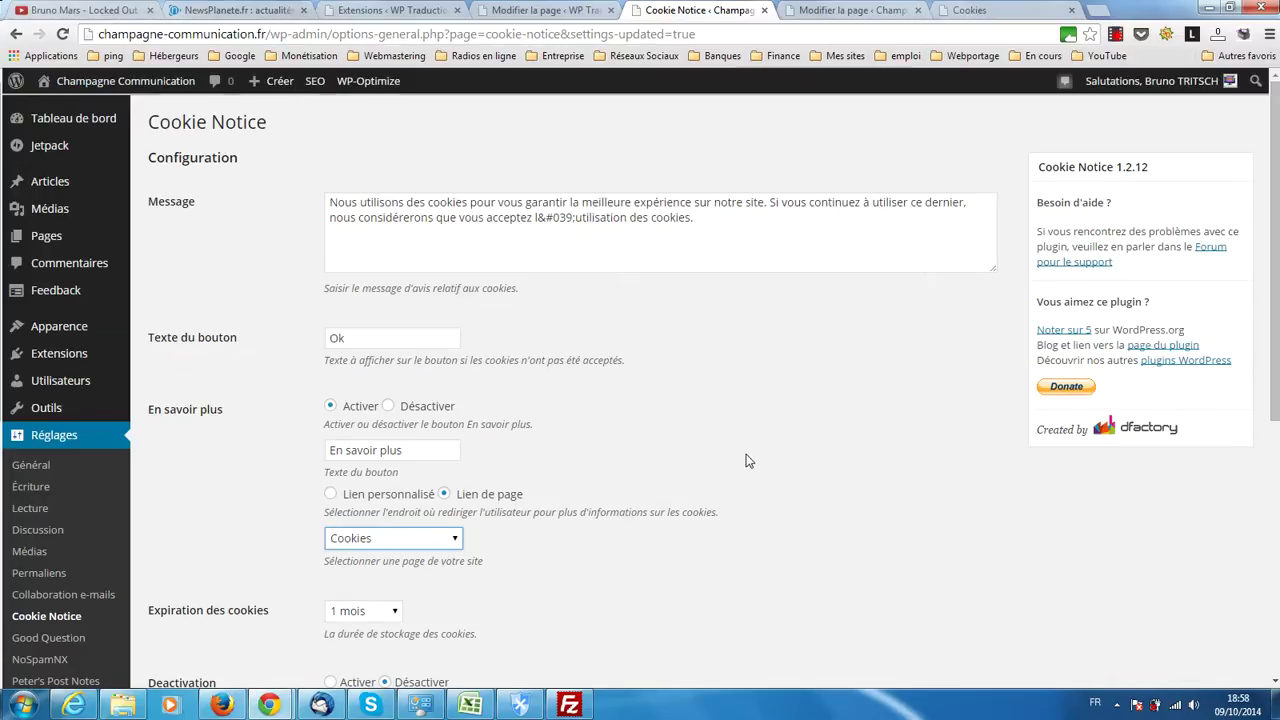
- Examine the Cookie Notice expiration, deactivation and design settings, and the notice bar on the live Cookies page
{"action": "scroll", "coordinate": [749, 460], "scroll_direction": "down", "scroll_amount": 3}
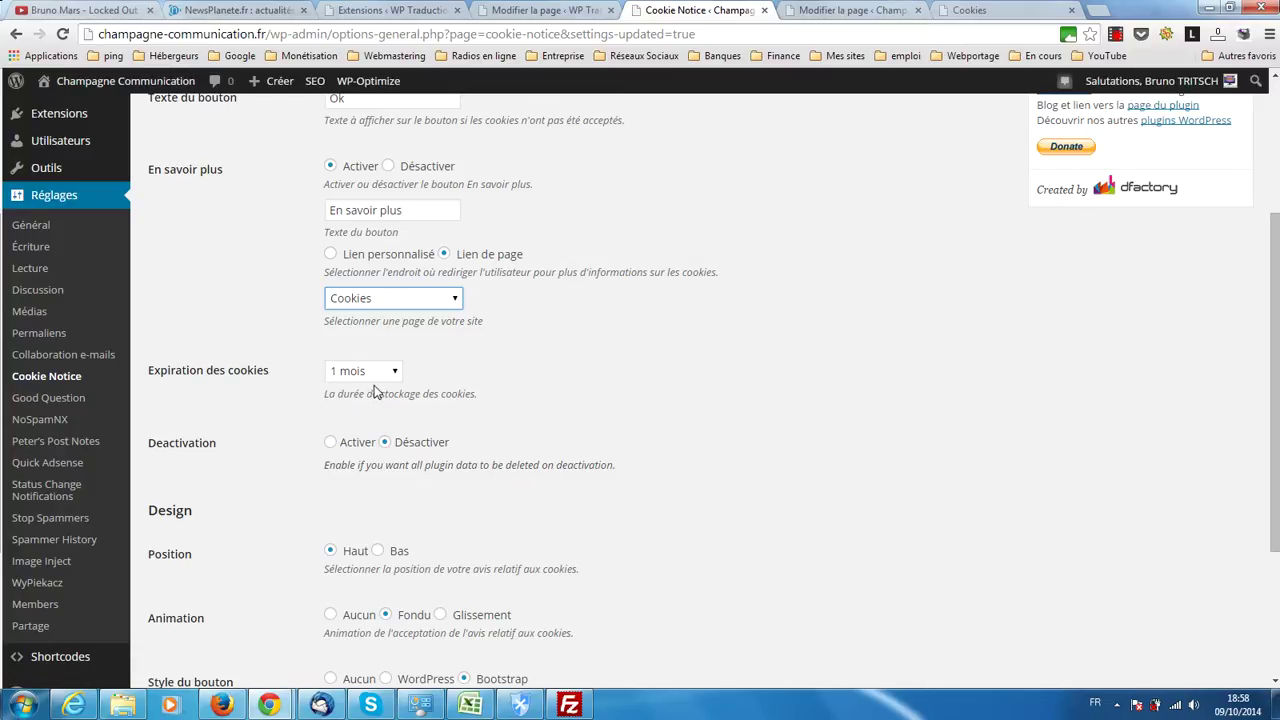
{"action": "left_click", "coordinate": [985, 10]}
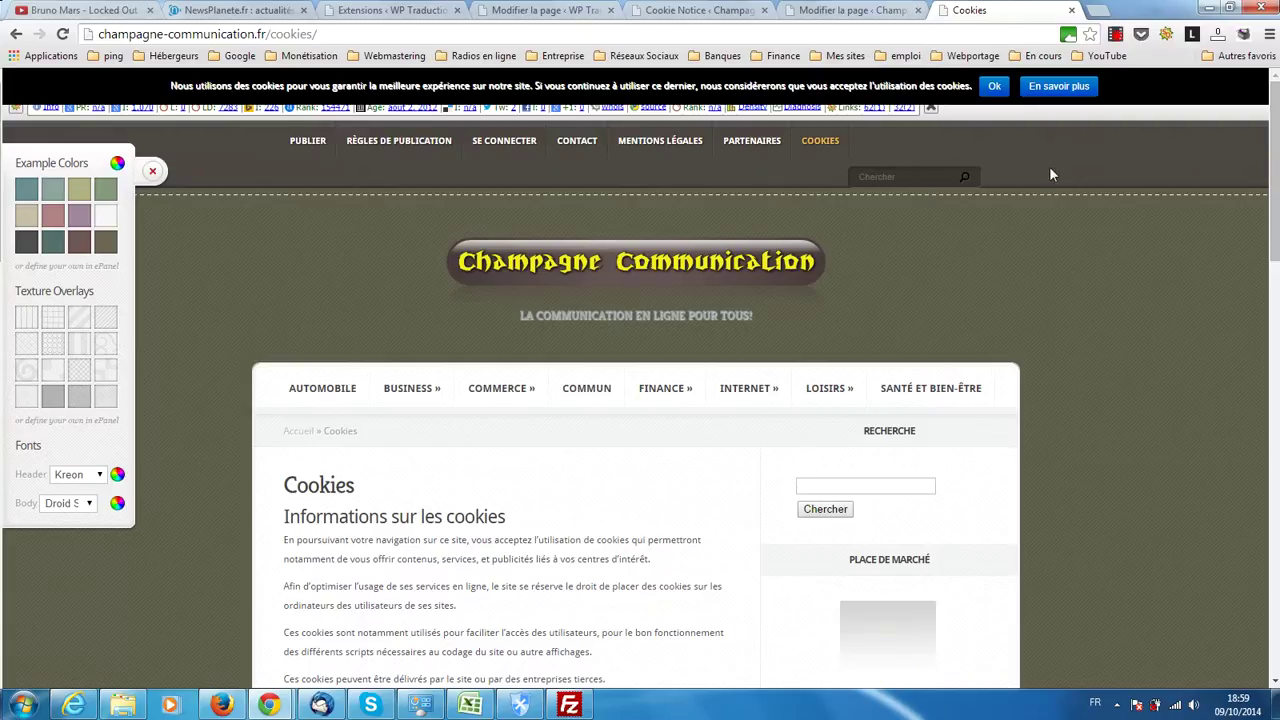
{"action": "left_click", "coordinate": [850, 10]}
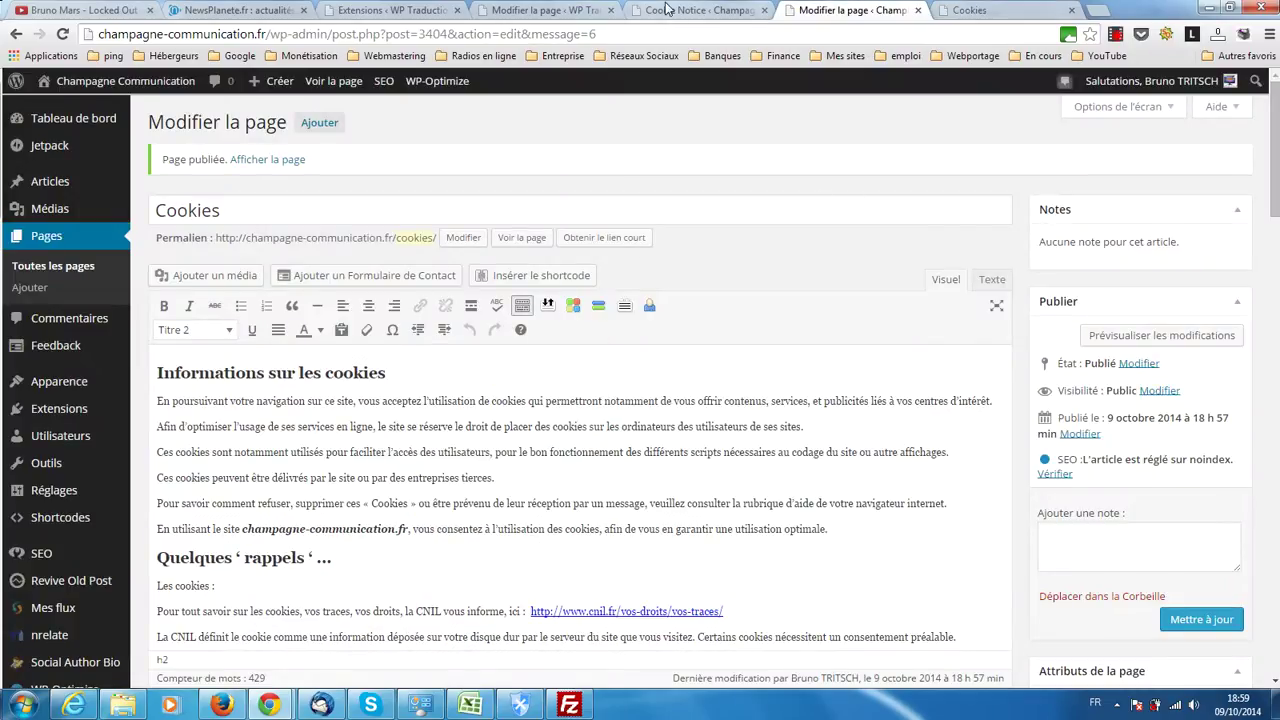
{"action": "left_click", "coordinate": [702, 10]}
{"action": "scroll", "coordinate": [837, 280], "scroll_direction": "down", "scroll_amount": 3}
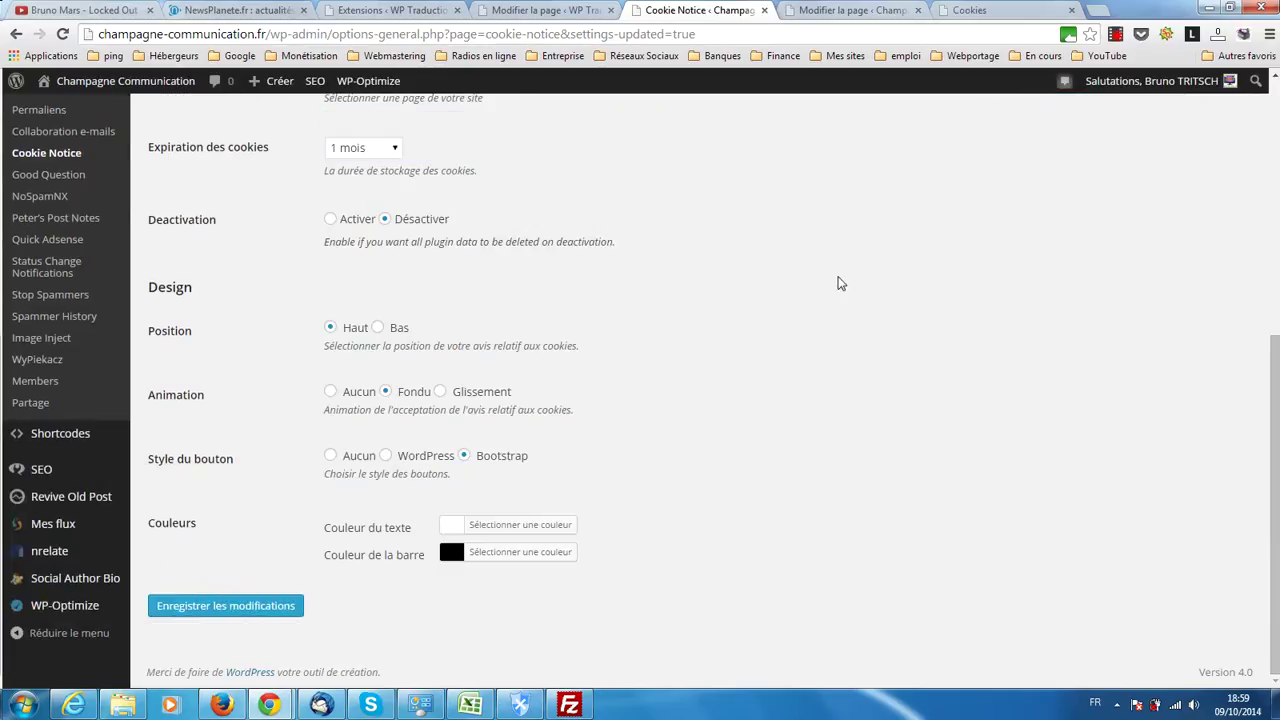
{"action": "scroll", "coordinate": [586, 274], "scroll_direction": "up", "scroll_amount": 2}
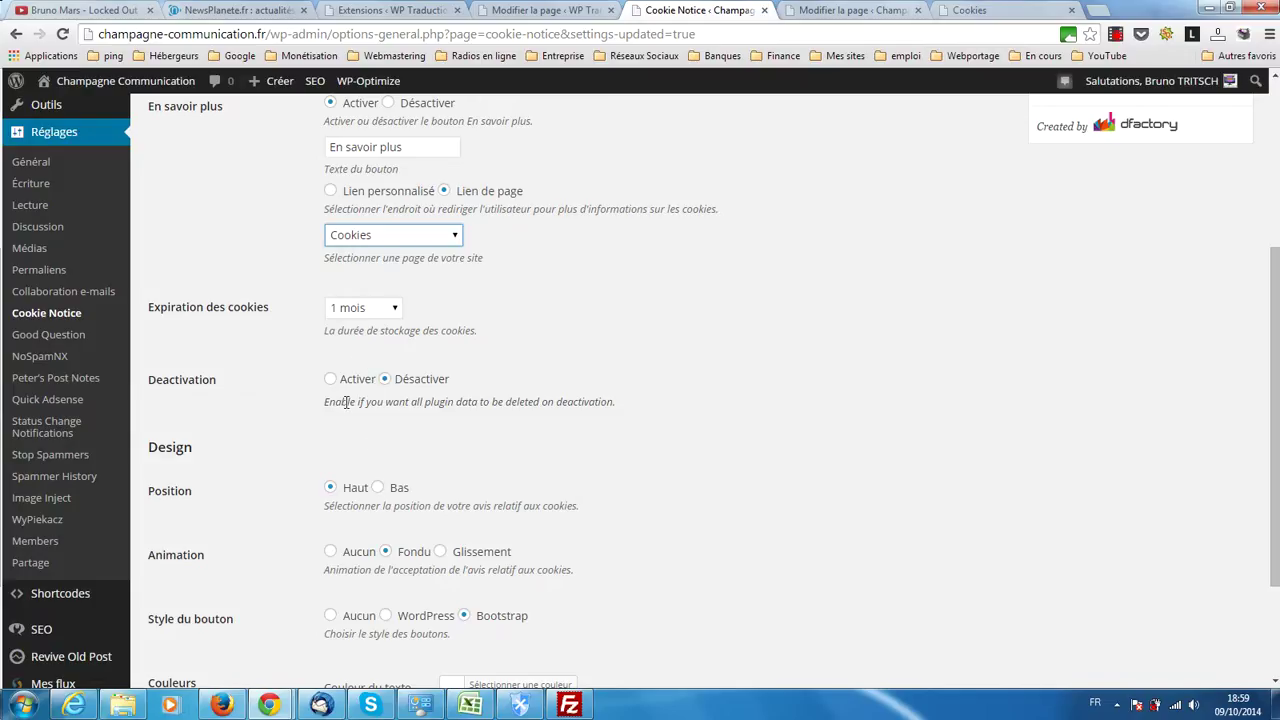
{"action": "scroll", "coordinate": [346, 402], "scroll_direction": "down", "scroll_amount": 1}
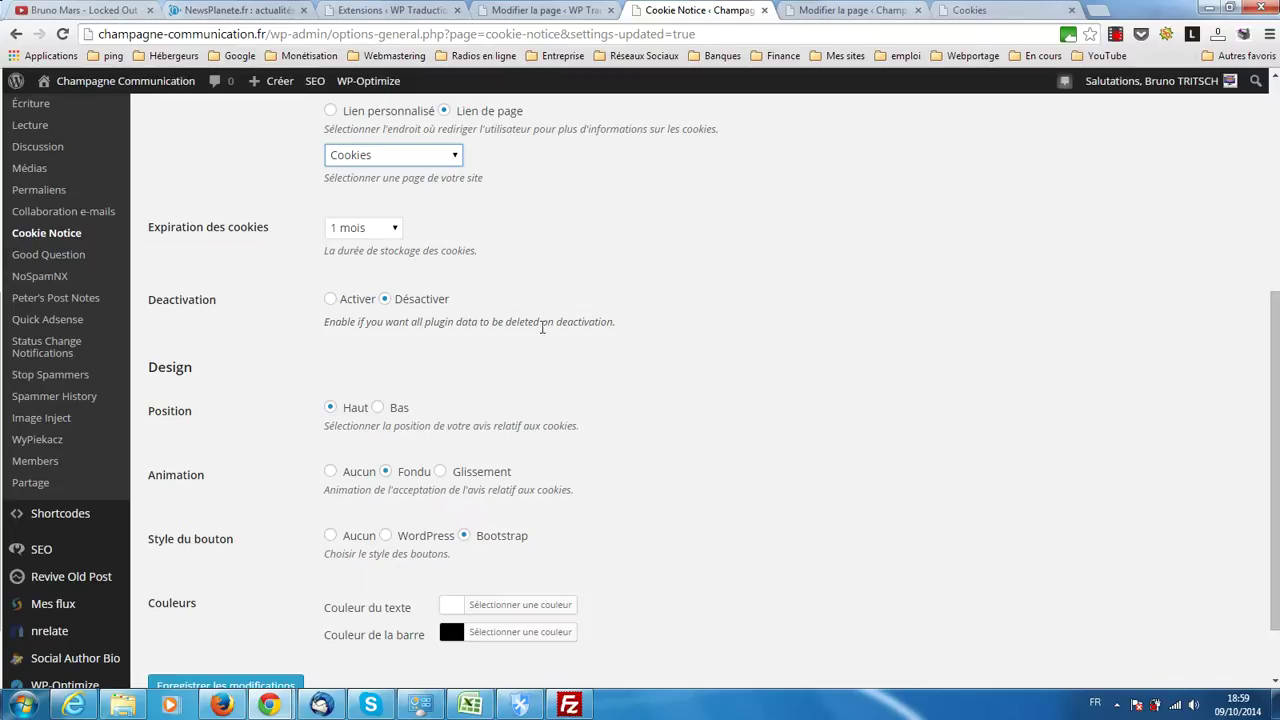
{"action": "scroll", "coordinate": [517, 326], "scroll_direction": "down", "scroll_amount": 1}
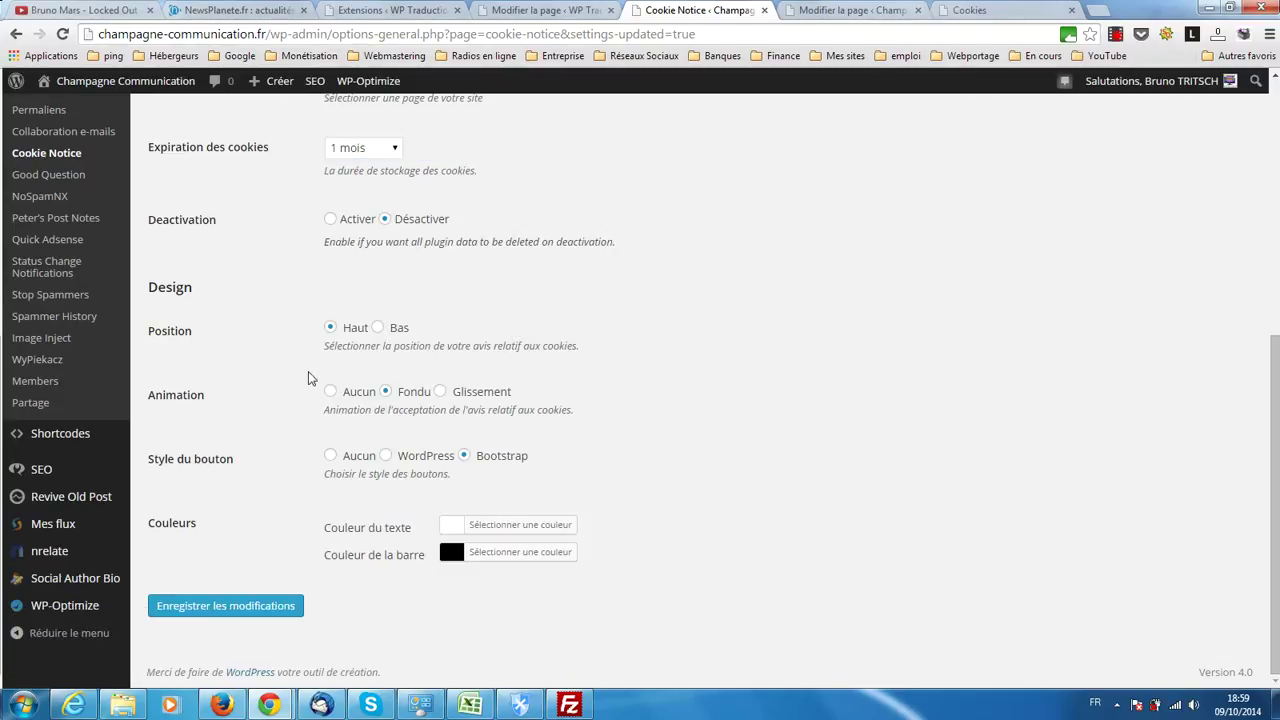
- Set the cookie notice position to Bas, check the live page, and place the settings tab beside the live page's tab
{"action": "left_click", "coordinate": [378, 328]}
{"action": "left_click", "coordinate": [980, 10]}
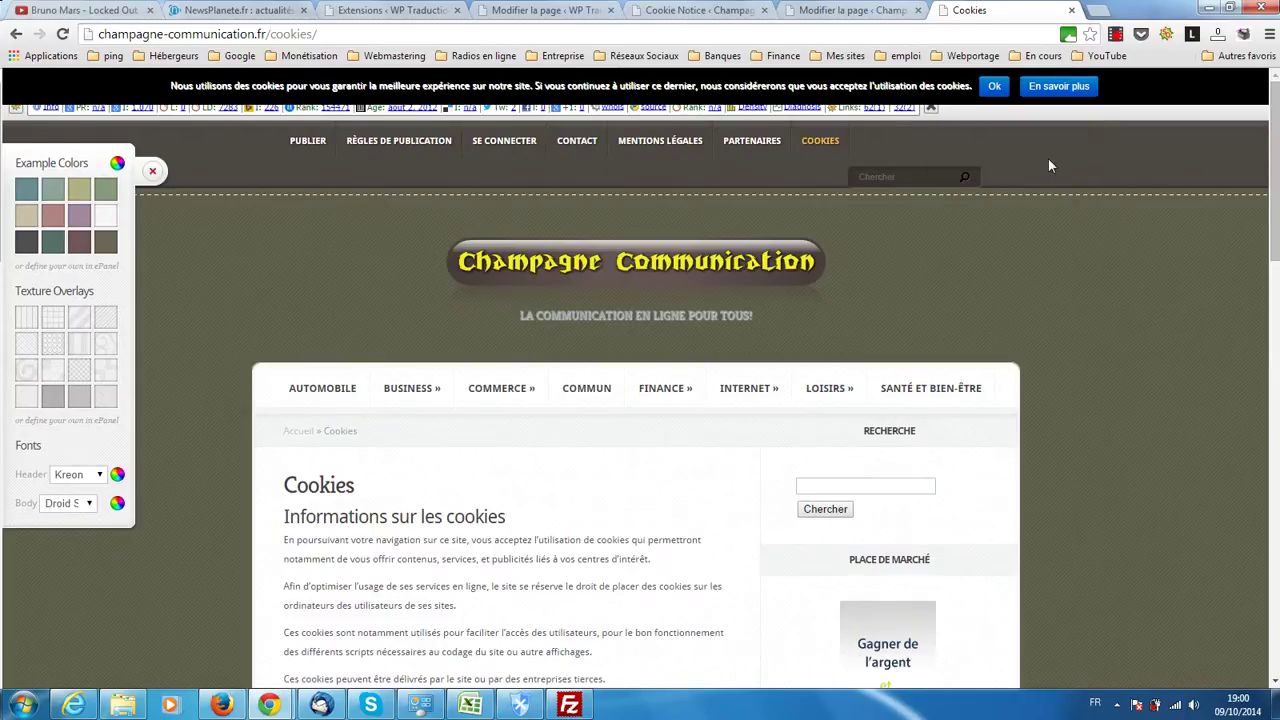
{"action": "left_click", "coordinate": [857, 10]}
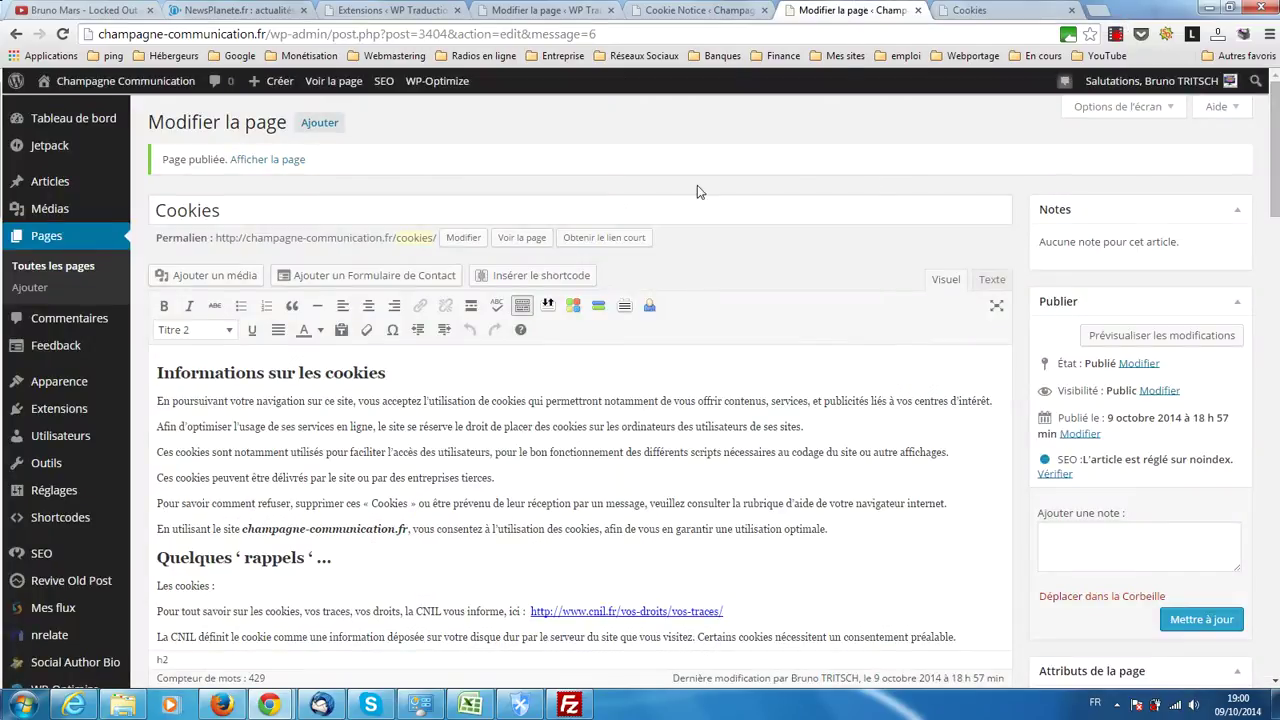
{"action": "left_click_drag", "start_coordinate": [700, 10], "coordinate": [850, 10]}
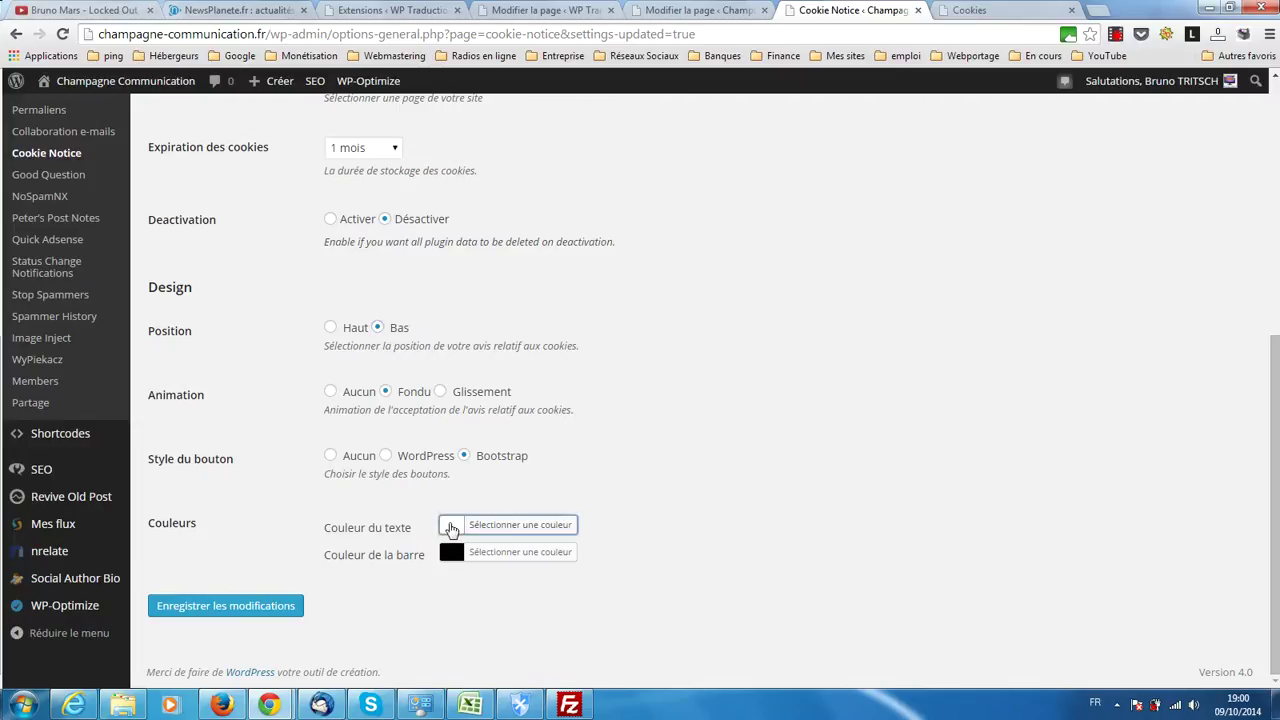
- Set the notice's text colour to black and its bar colour to white (#ffffff), and save the Cookie Notice settings
{"action": "left_click", "coordinate": [451, 528]}
{"action": "scroll", "coordinate": [420, 540], "scroll_direction": "down", "scroll_amount": 2}
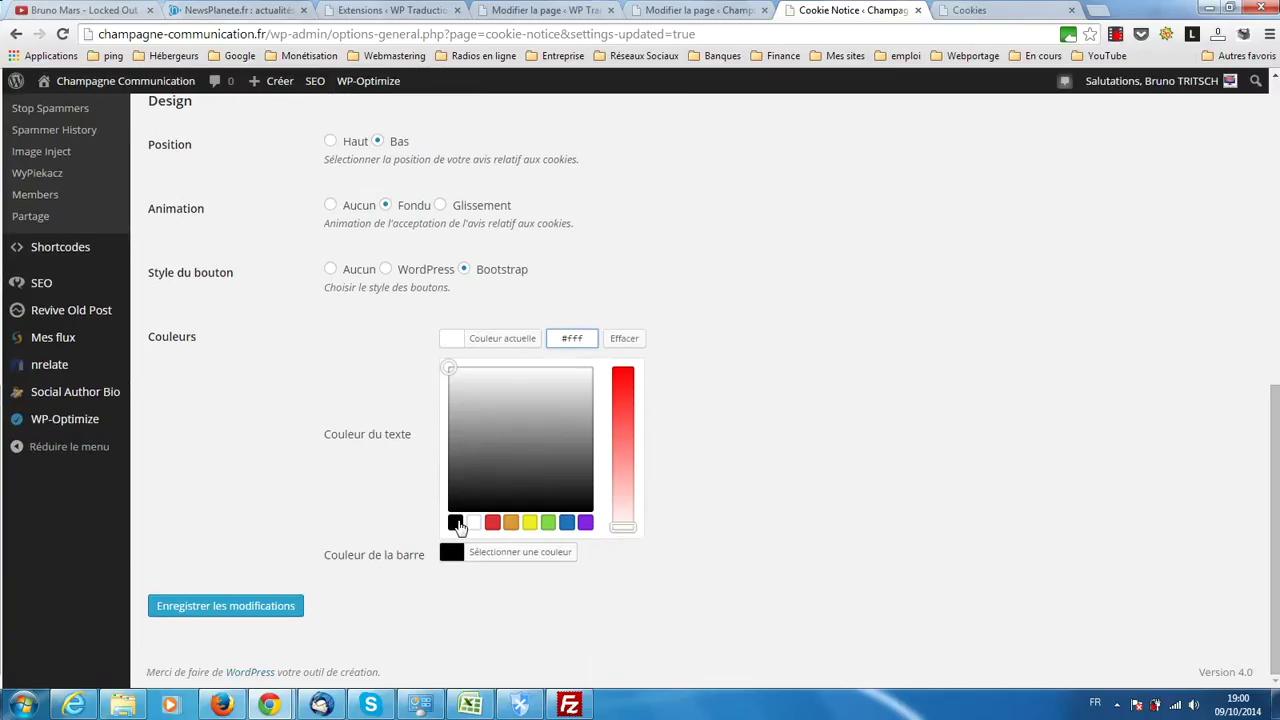
{"action": "left_click", "coordinate": [452, 520]}
{"action": "left_click", "coordinate": [451, 552]}
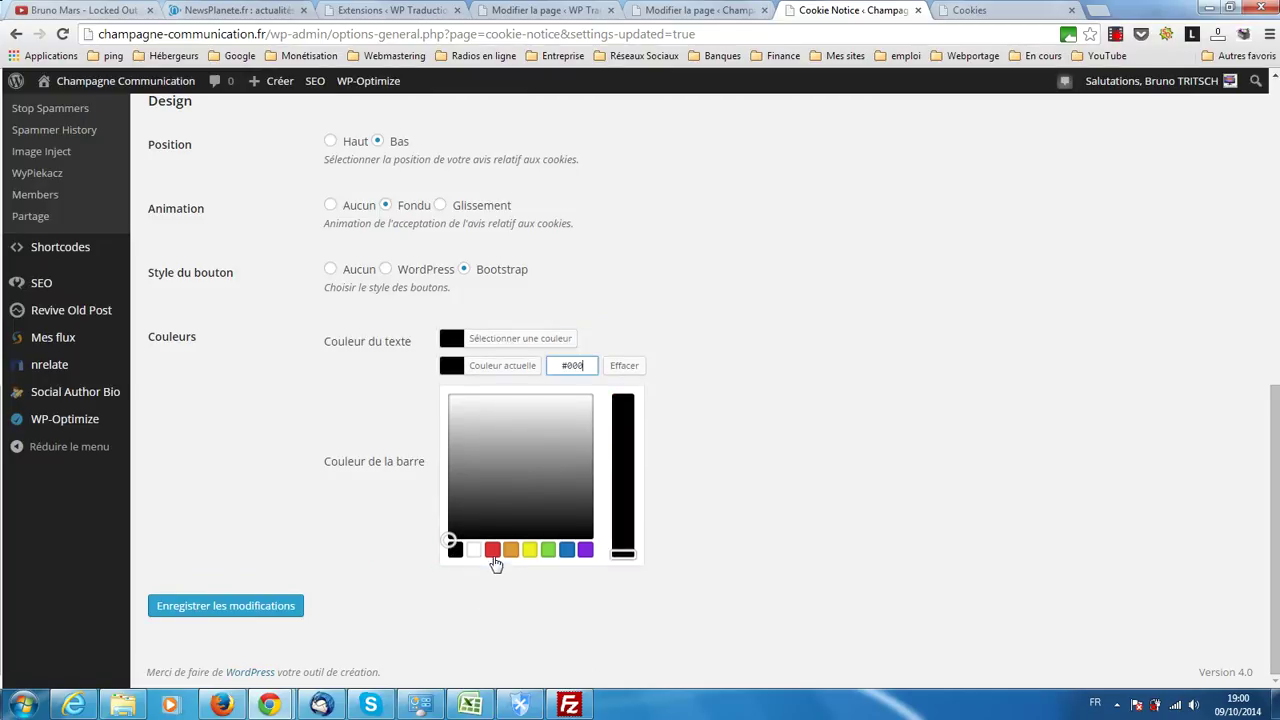
{"action": "left_click", "coordinate": [477, 558]}
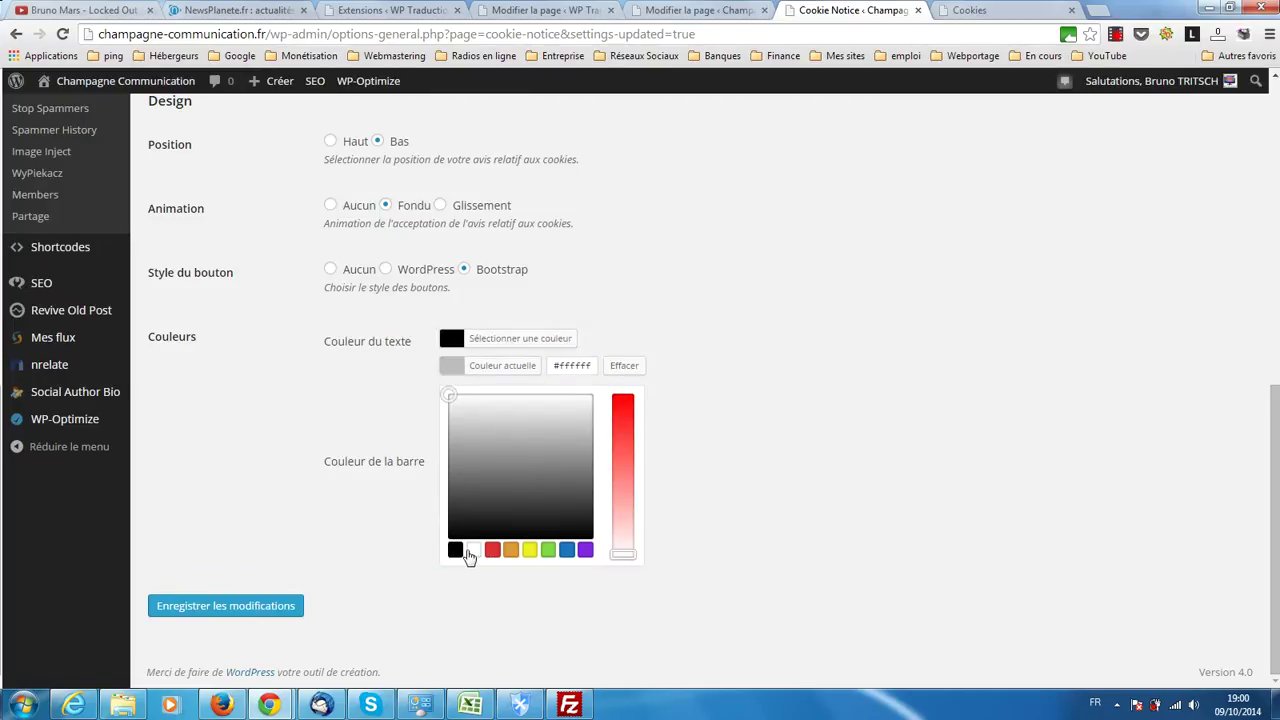
{"action": "left_click", "coordinate": [223, 612]}
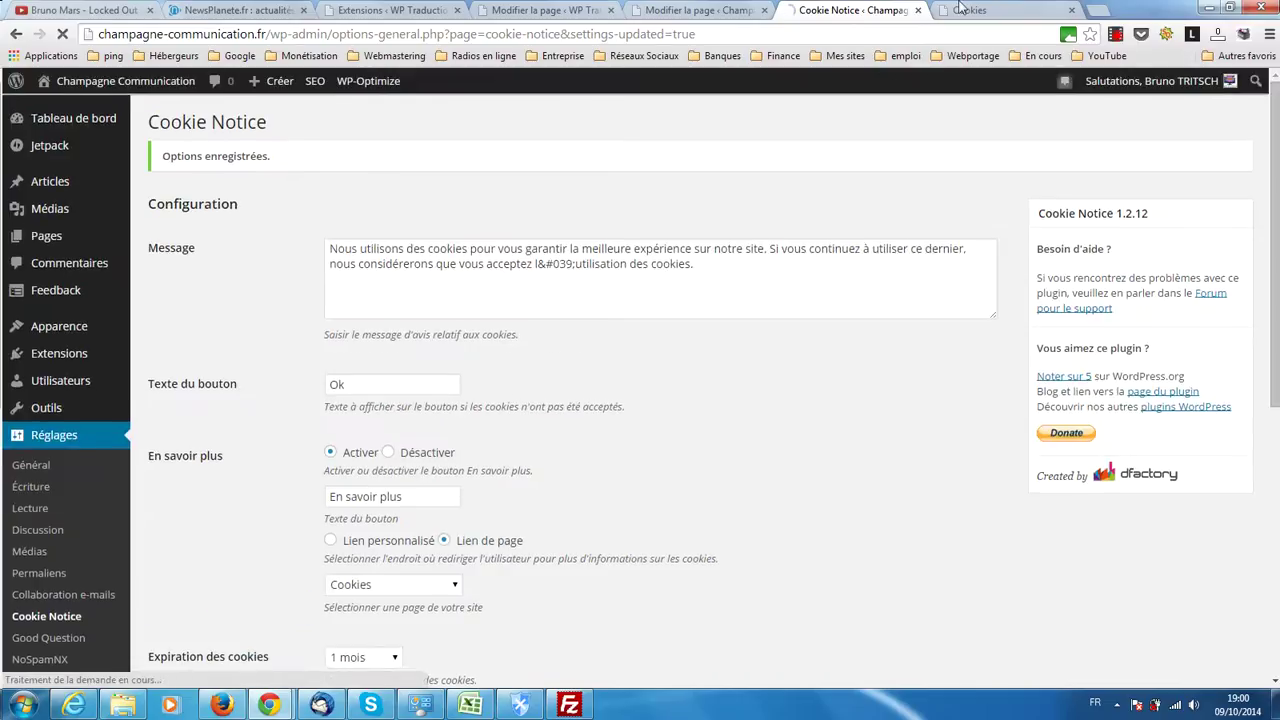
- Reload the live Cookies page and check the notice bar's position and colours along the whole page
{"action": "left_click", "coordinate": [960, 10]}
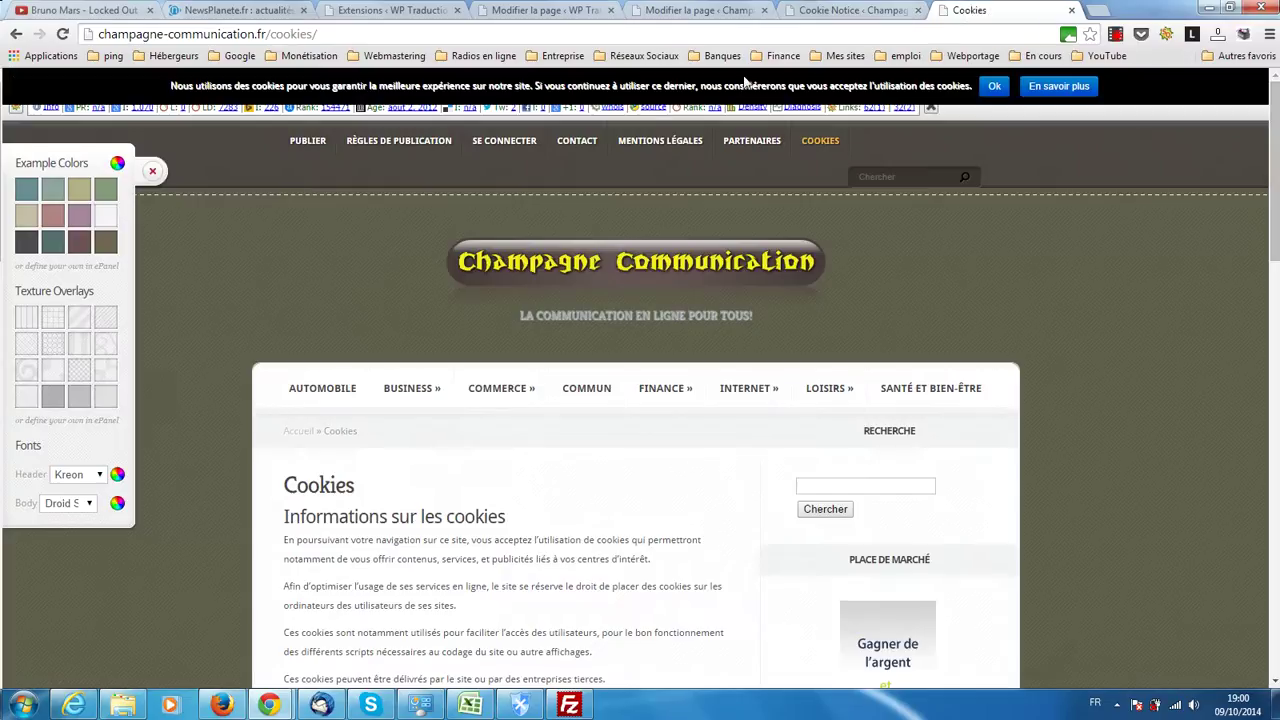
{"action": "left_click", "coordinate": [62, 34]}
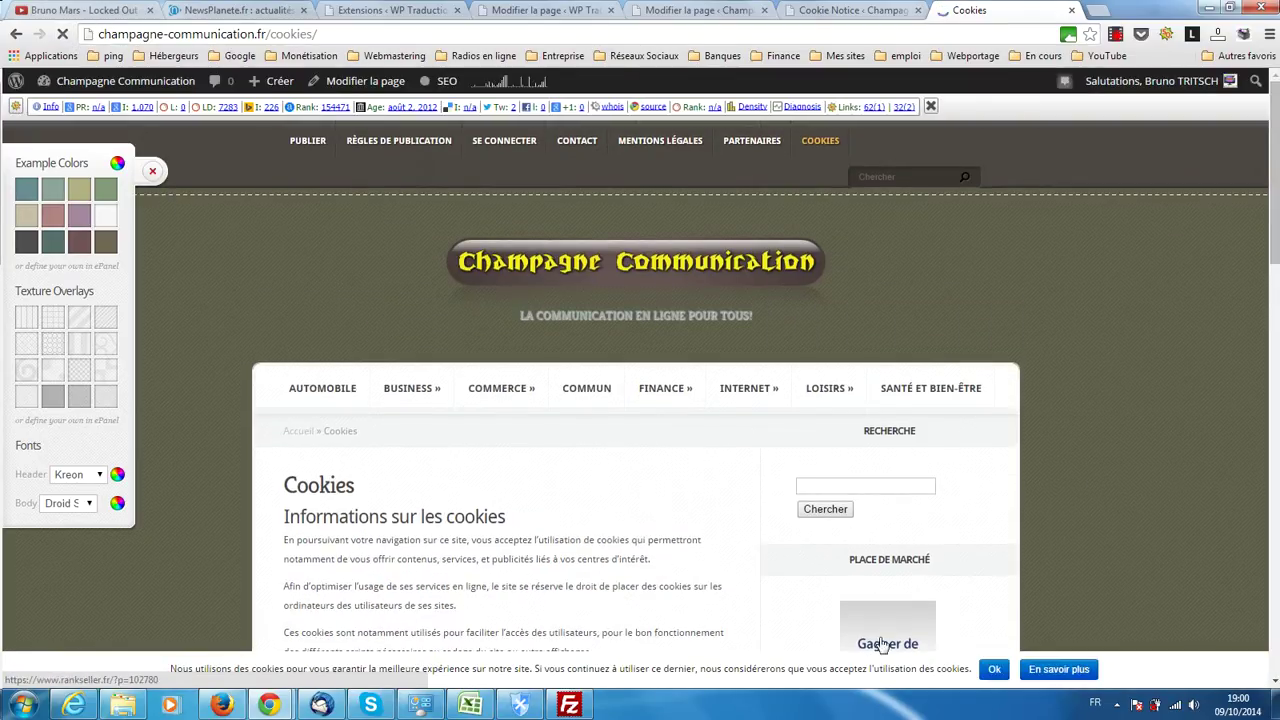
{"action": "scroll", "coordinate": [903, 684], "scroll_direction": "down", "scroll_amount": 3}
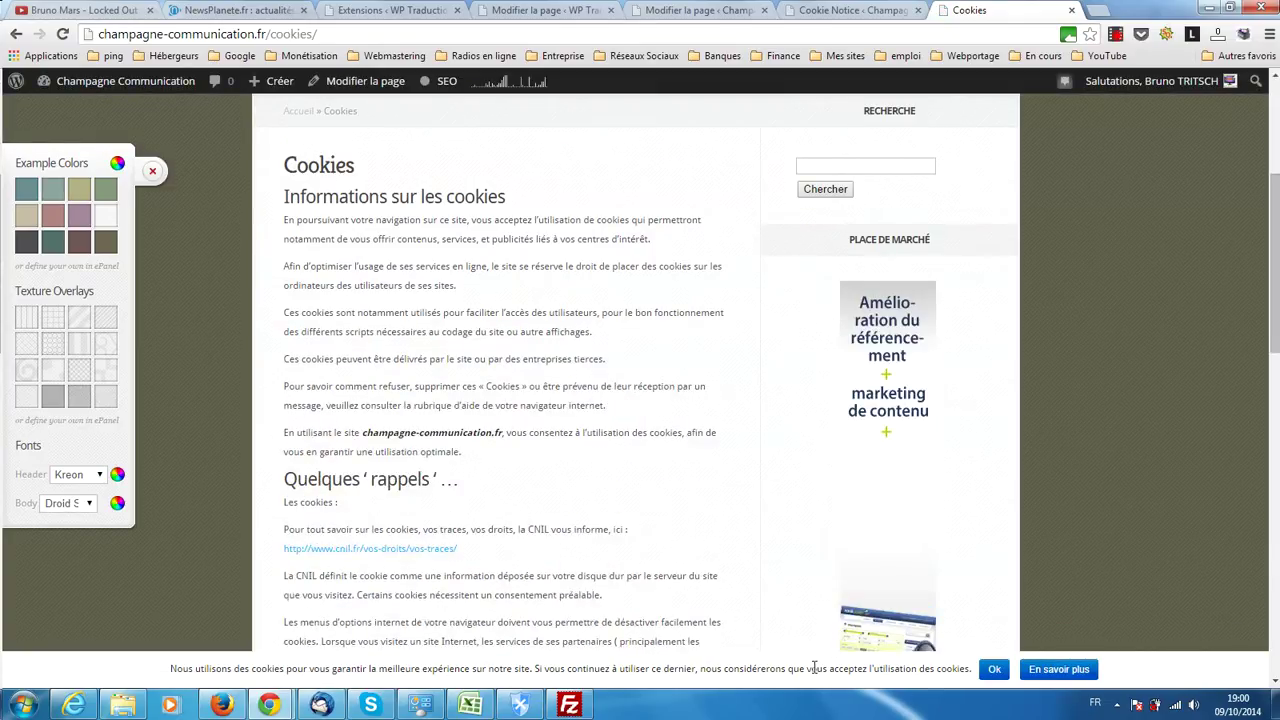
{"action": "scroll", "coordinate": [672, 646], "scroll_direction": "down", "scroll_amount": 10}
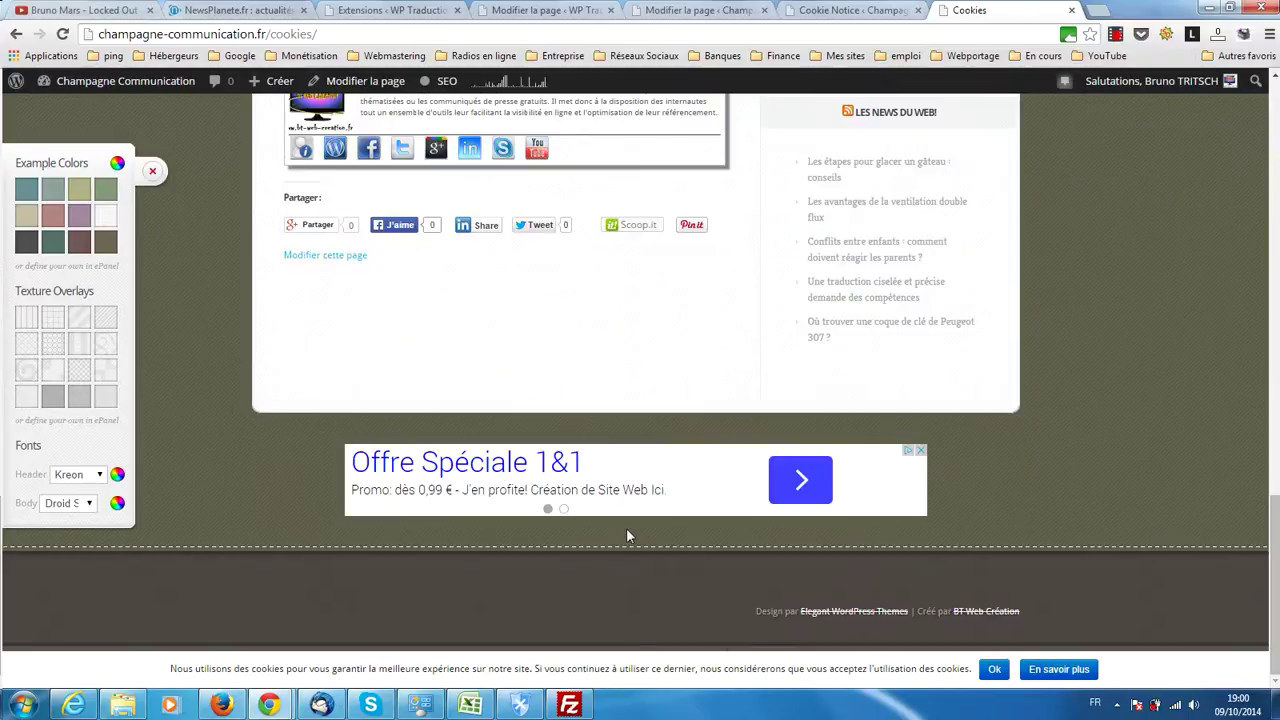
{"action": "scroll", "coordinate": [626, 528], "scroll_direction": "up", "scroll_amount": 10}
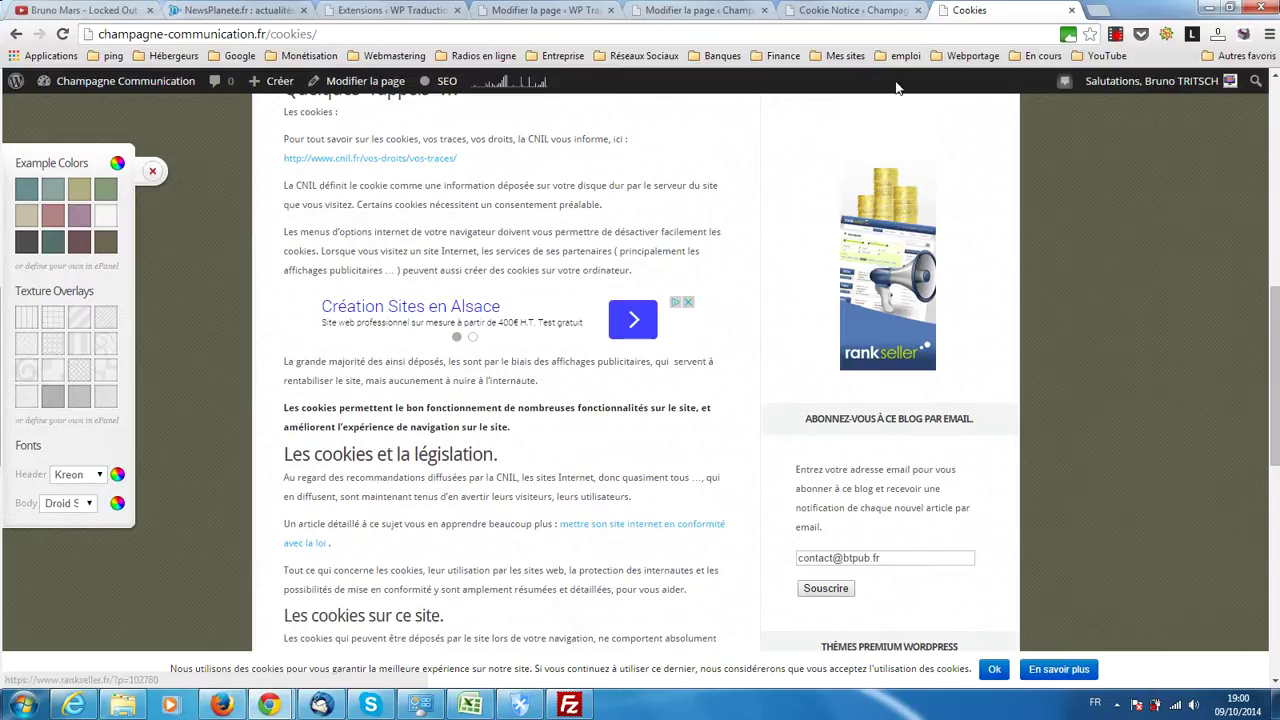
- Set the cookie notice's bar colour to yellow (#eeee22) and save the Cookie Notice settings
{"action": "left_click", "coordinate": [830, 10]}
{"action": "scroll", "coordinate": [632, 411], "scroll_direction": "down", "scroll_amount": 5}
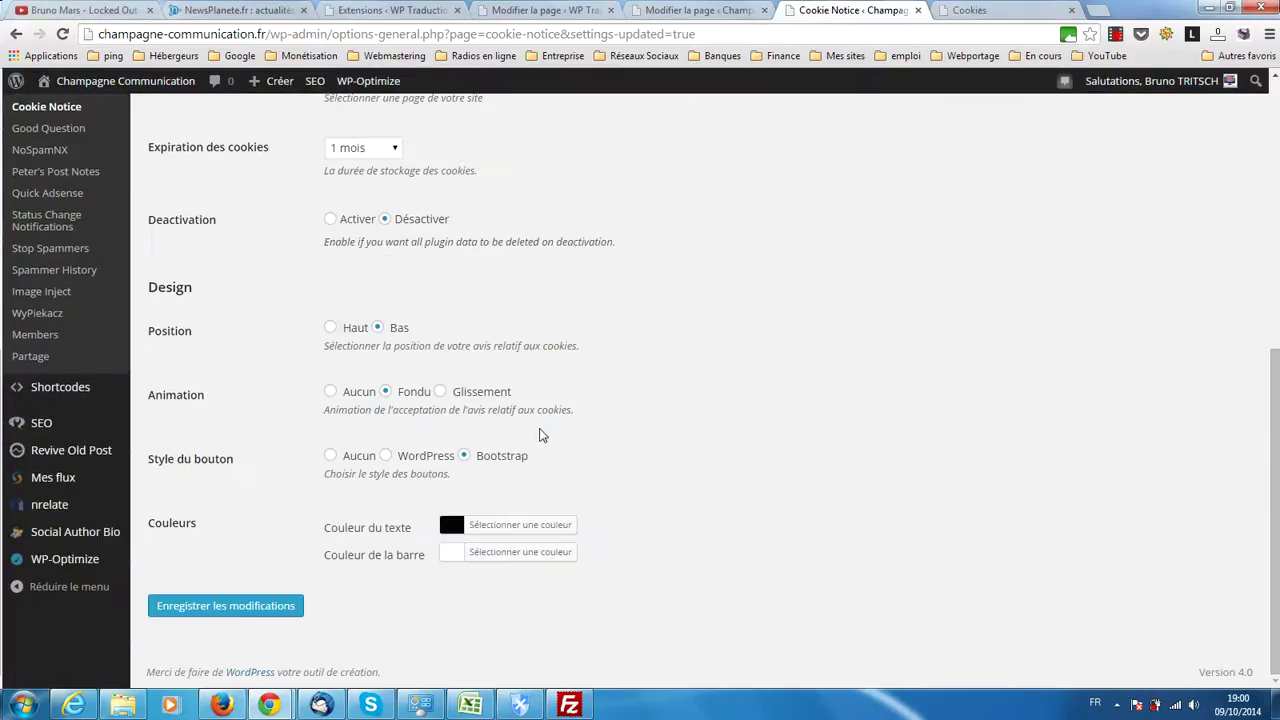
{"action": "left_click", "coordinate": [448, 556]}
{"action": "scroll", "coordinate": [310, 592], "scroll_direction": "down", "scroll_amount": 3}
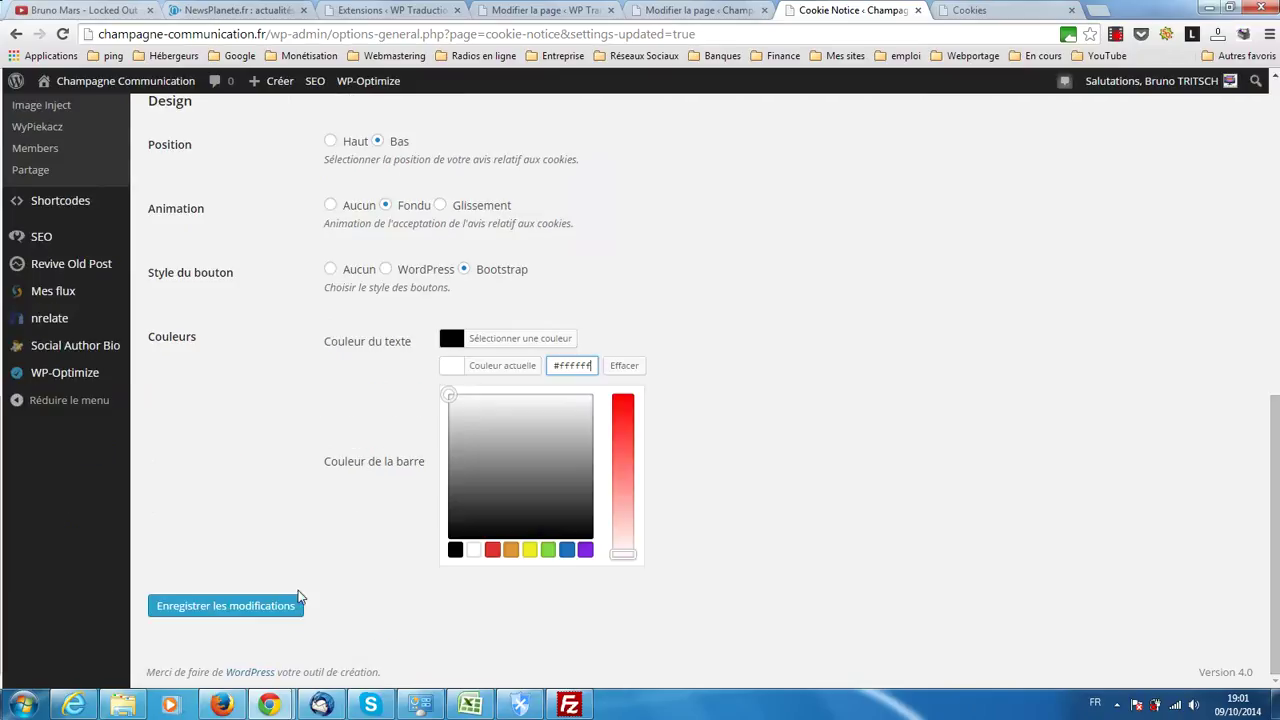
{"action": "left_click", "coordinate": [529, 551]}
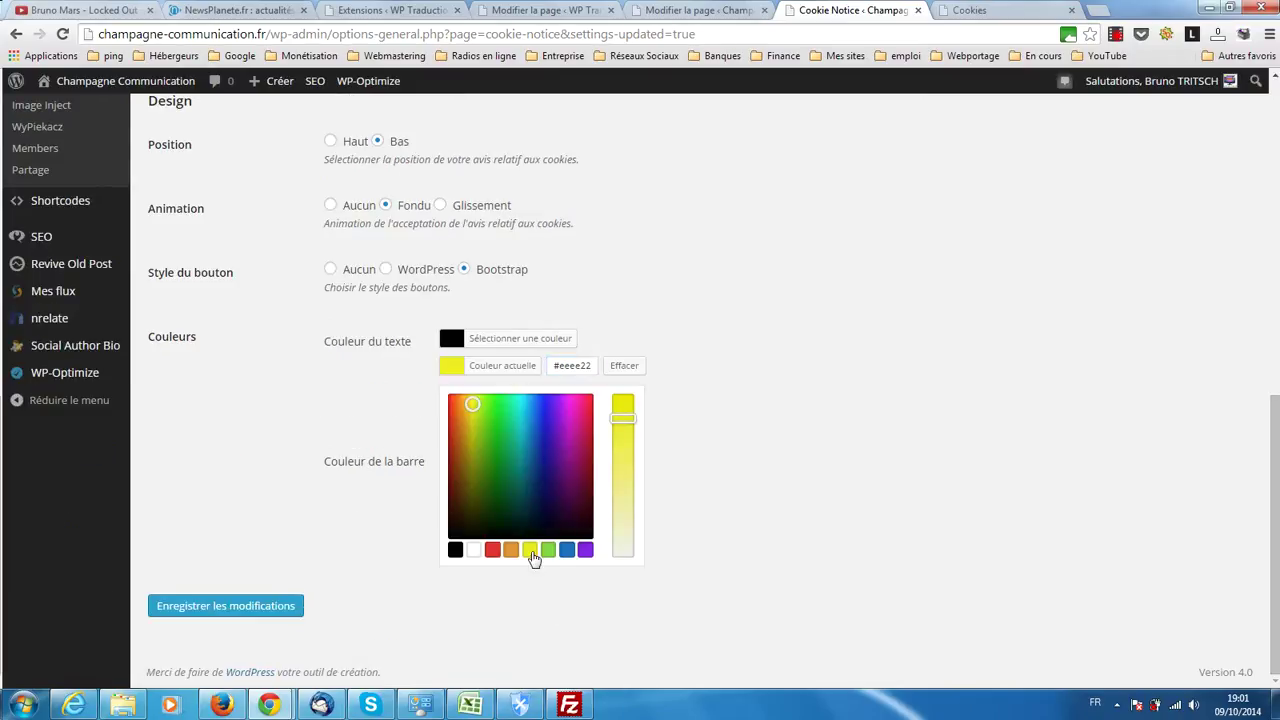
{"action": "left_click", "coordinate": [224, 607]}
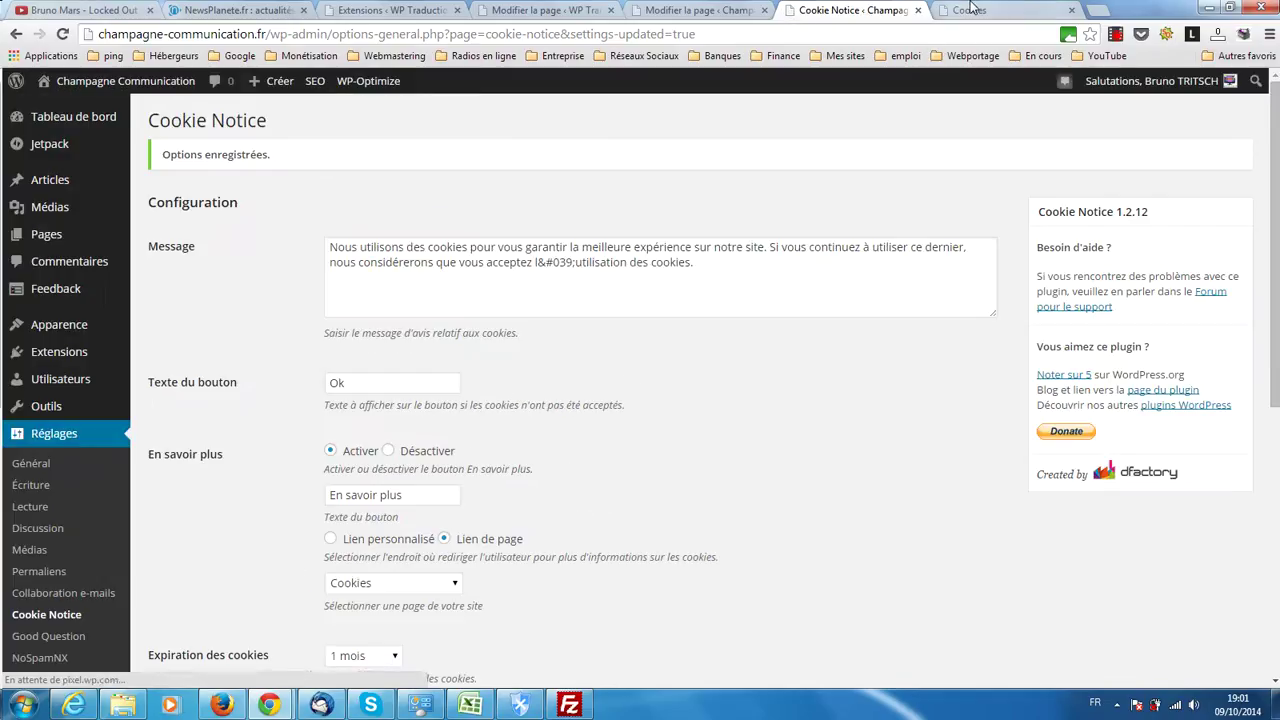
- Reload the live Cookies page and check the recoloured notice bar down to the footer
{"action": "left_click", "coordinate": [969, 10]}
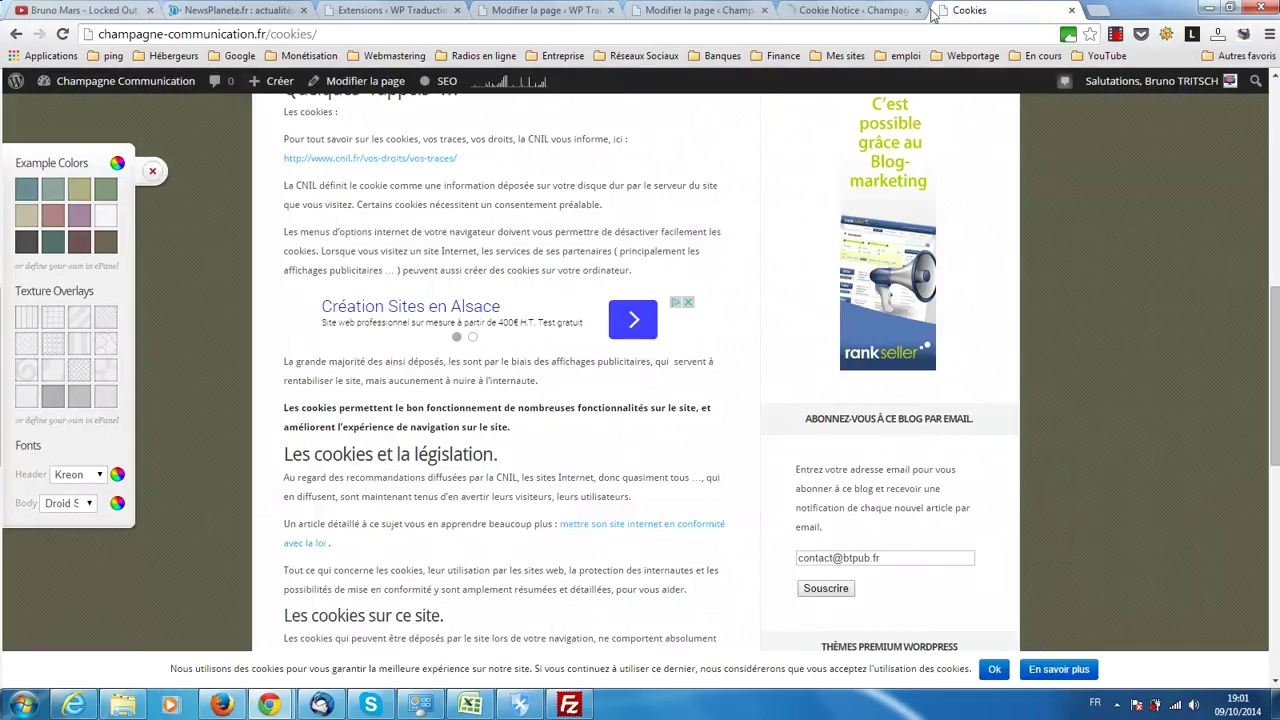
{"action": "left_click", "coordinate": [63, 34]}
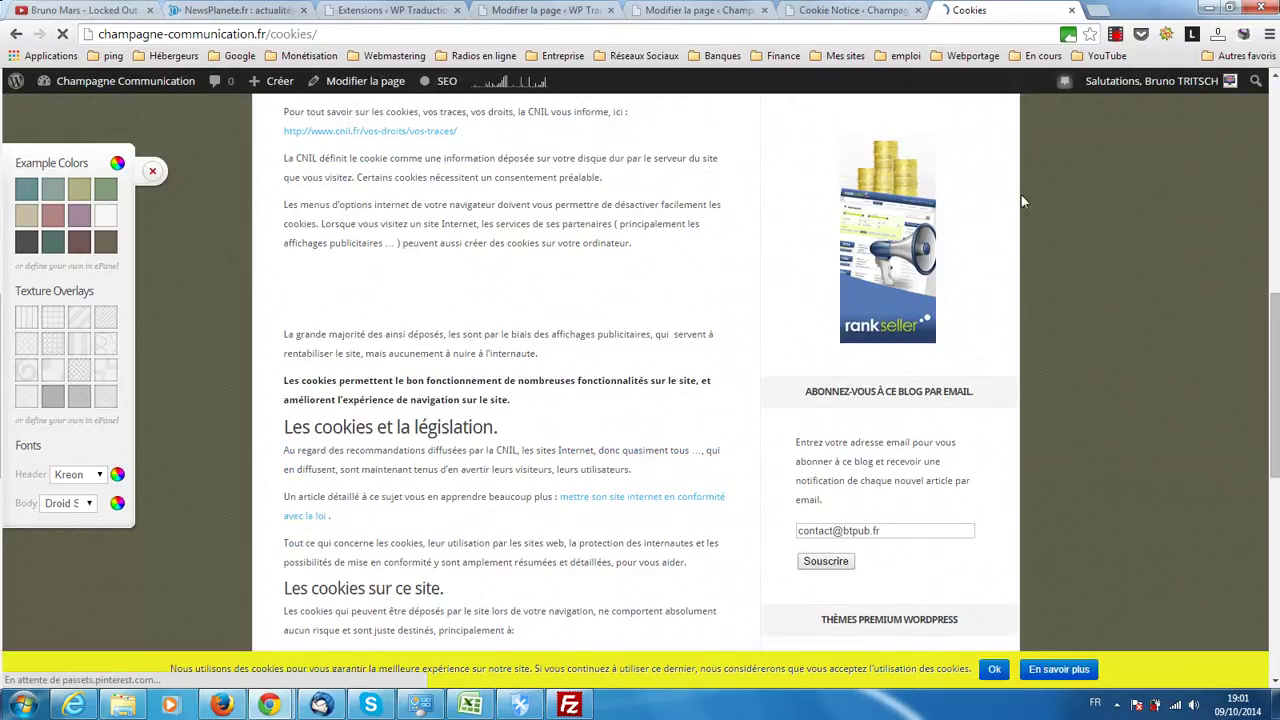
{"action": "scroll", "coordinate": [1068, 300], "scroll_direction": "down", "scroll_amount": 6}
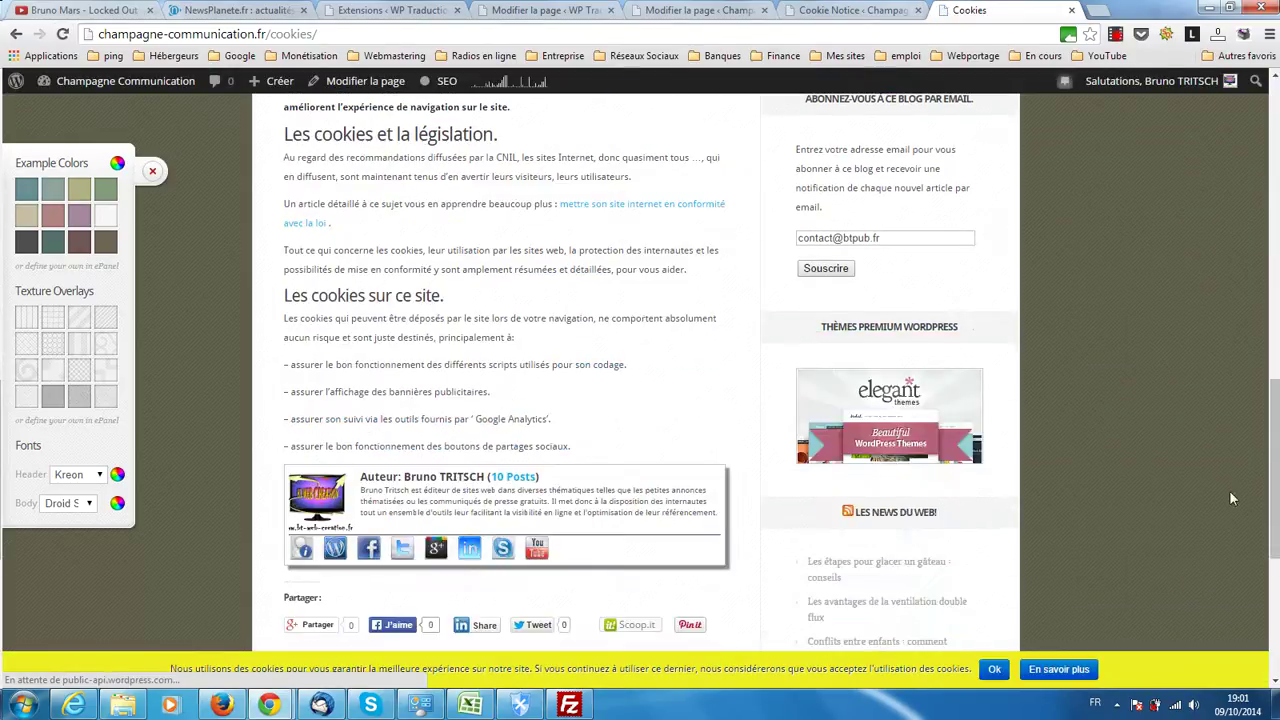
{"action": "scroll", "coordinate": [1197, 660], "scroll_direction": "down", "scroll_amount": 1}
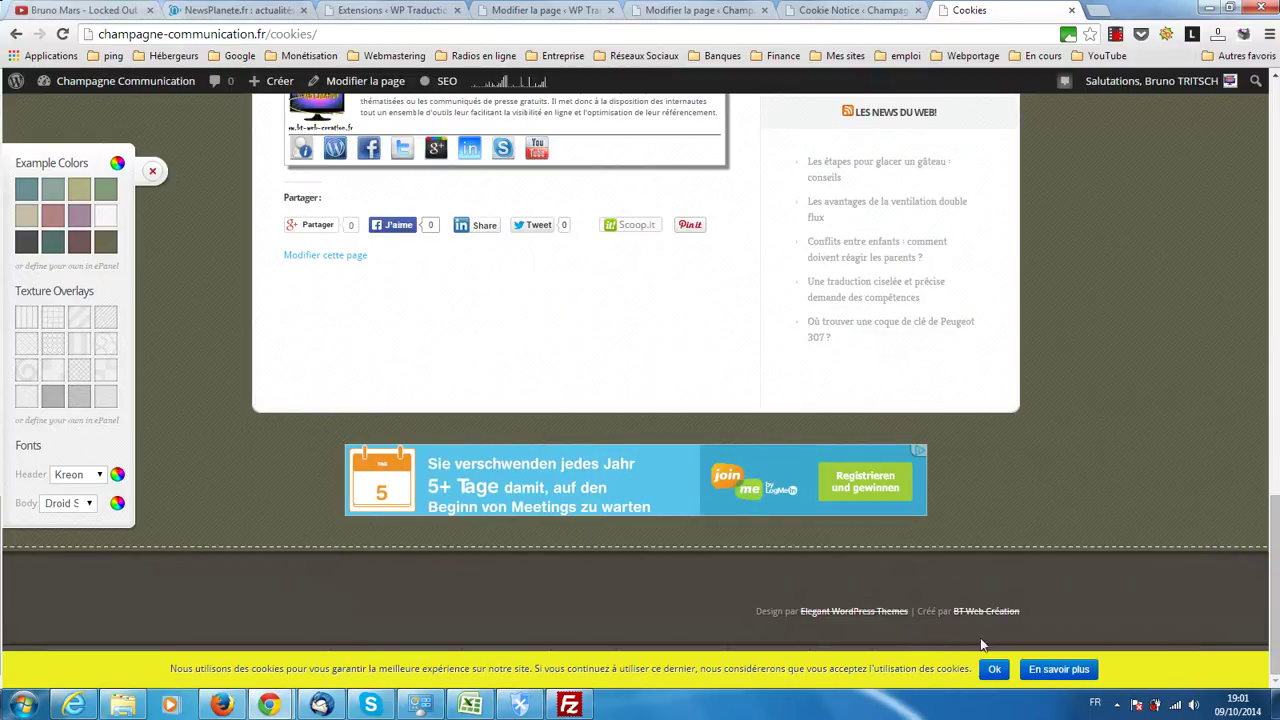
- Follow the notice's "En savoir plus" link, accept the notice with Ok, and look over the page from footer to header
{"action": "left_click", "coordinate": [1057, 674]}
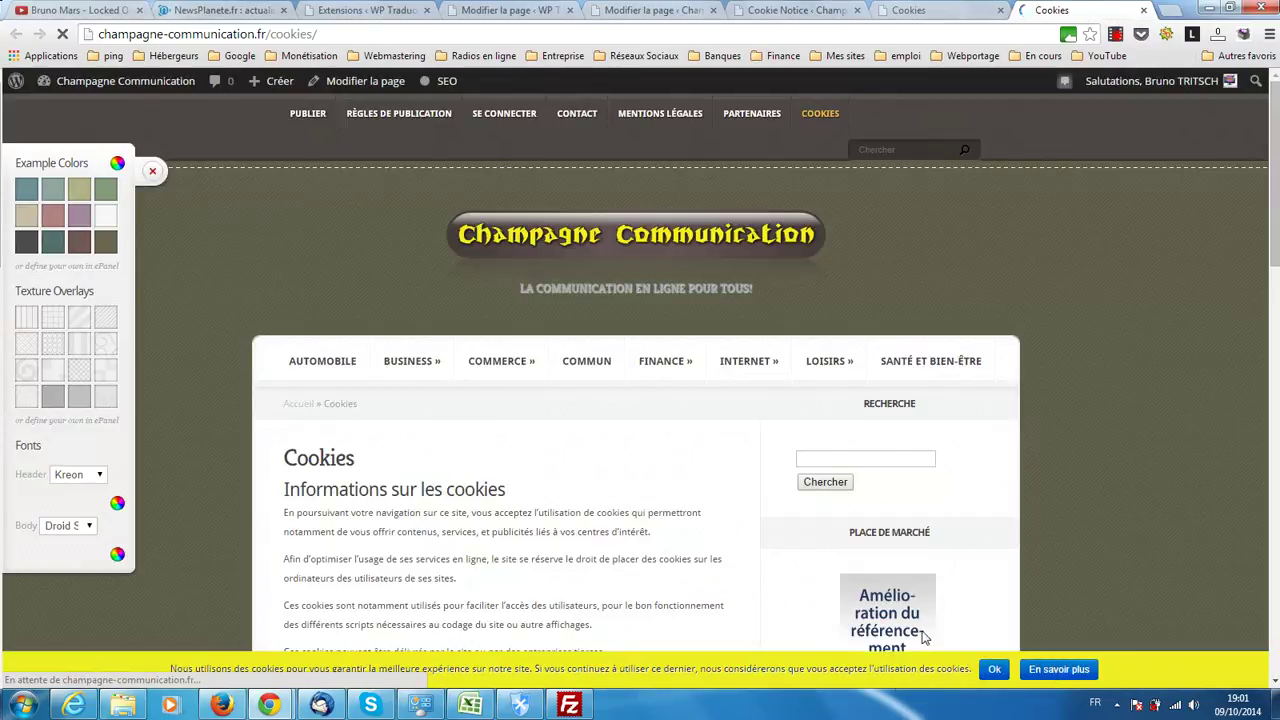
{"action": "scroll", "coordinate": [877, 466], "scroll_direction": "down", "scroll_amount": 3}
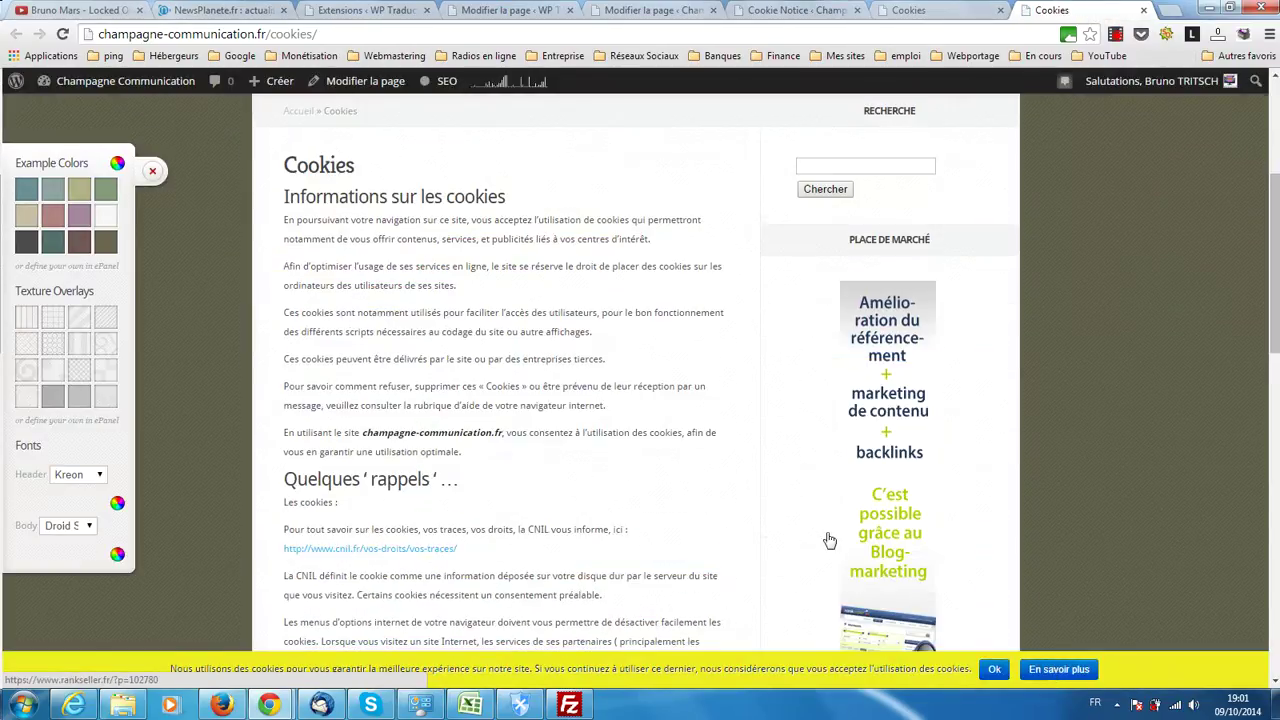
{"action": "left_click", "coordinate": [994, 669]}
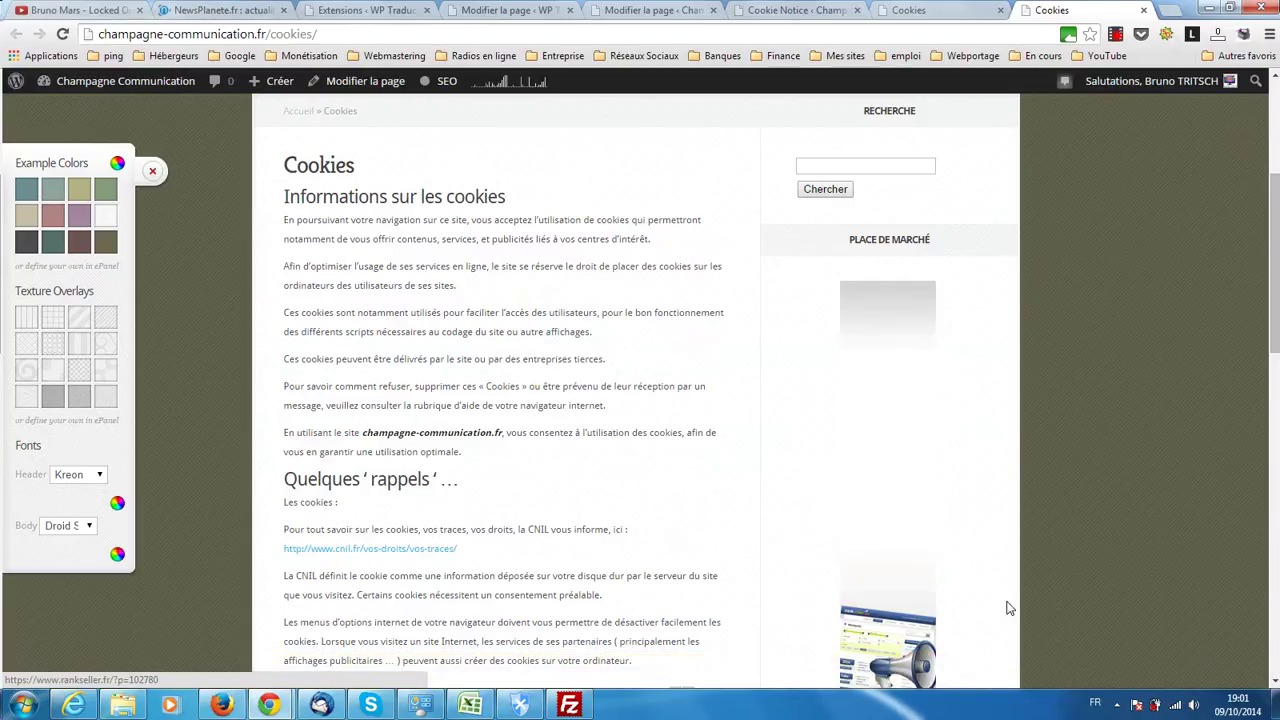
{"action": "scroll", "coordinate": [1008, 608], "scroll_direction": "down", "scroll_amount": 4}
{"action": "scroll", "coordinate": [1003, 608], "scroll_direction": "down", "scroll_amount": 8}
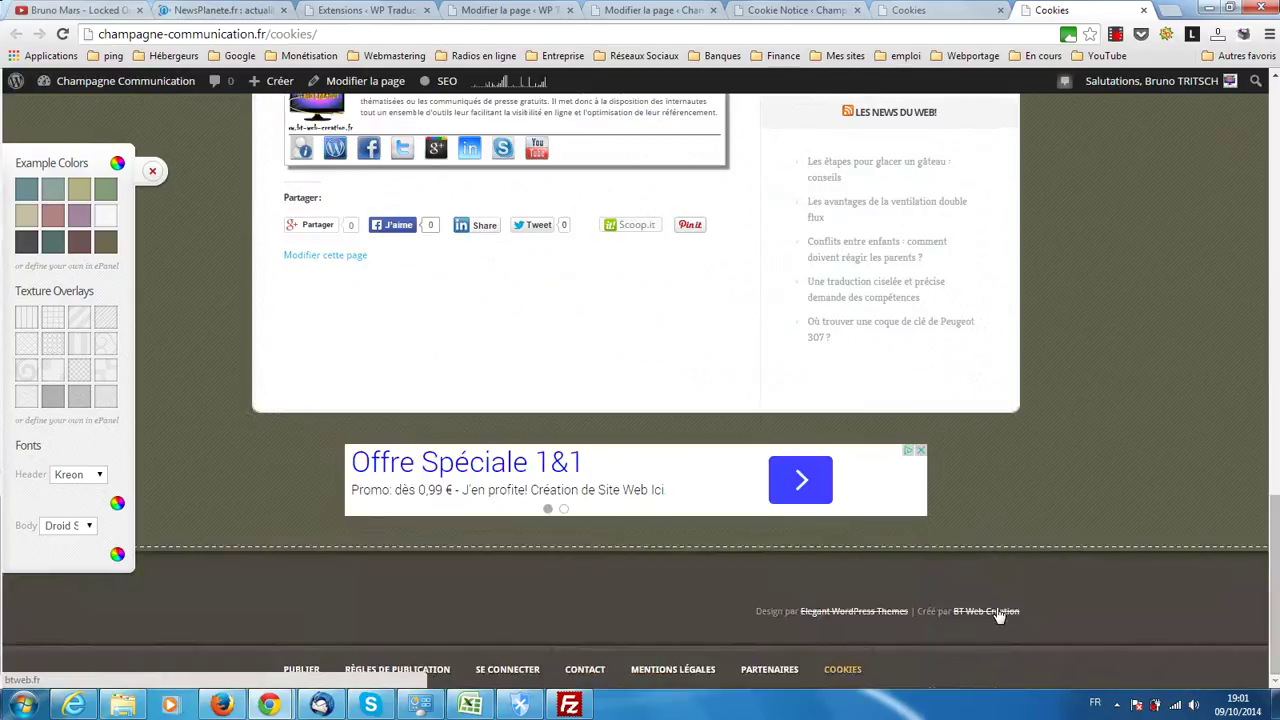
{"action": "scroll", "coordinate": [989, 616], "scroll_direction": "up", "scroll_amount": 6}
{"action": "scroll", "coordinate": [989, 616], "scroll_direction": "up", "scroll_amount": 10}
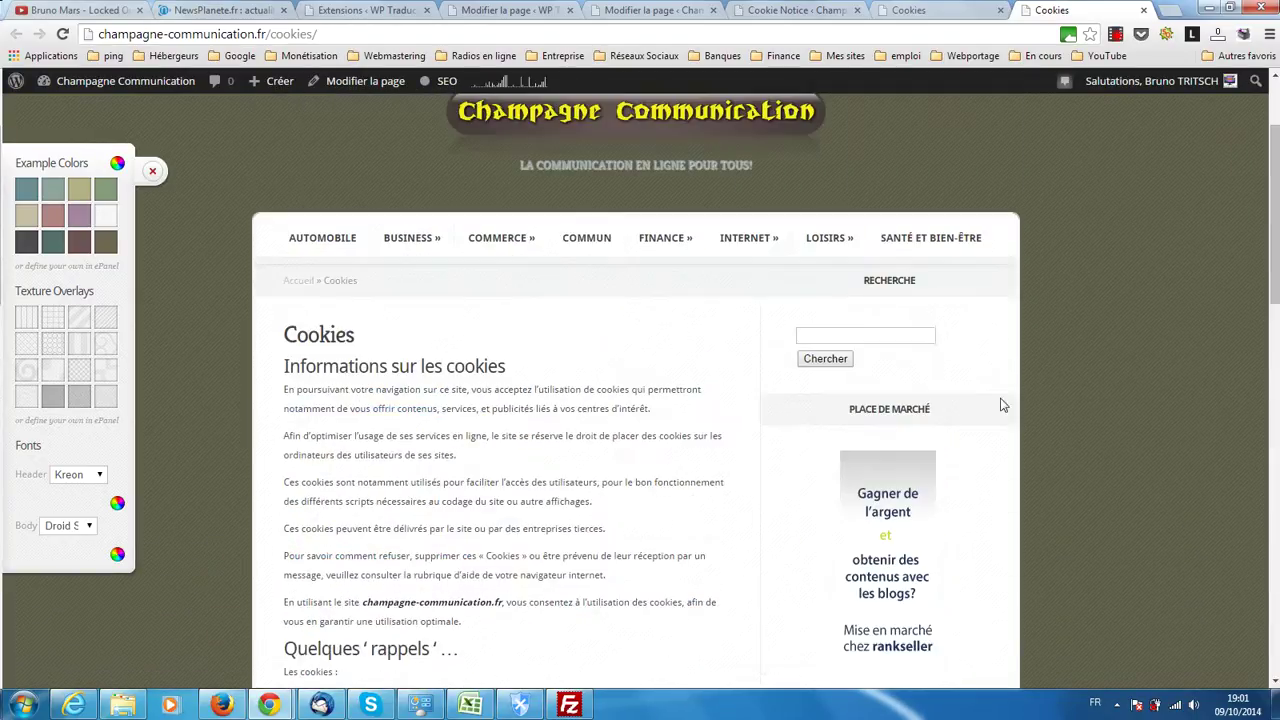
- Close the duplicate Cookies page tab and review the Cookie Notice settings from the message through the design options
{"action": "left_click", "coordinate": [905, 11]}
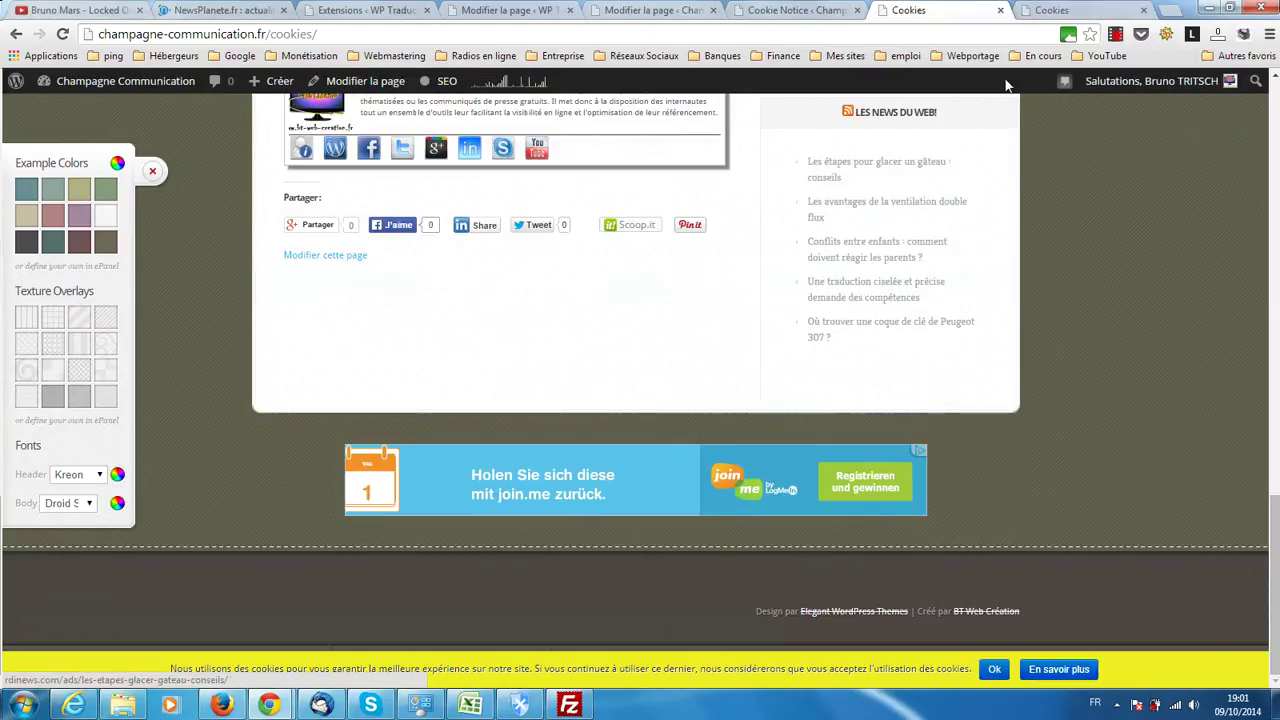
{"action": "left_click", "coordinate": [1146, 10]}
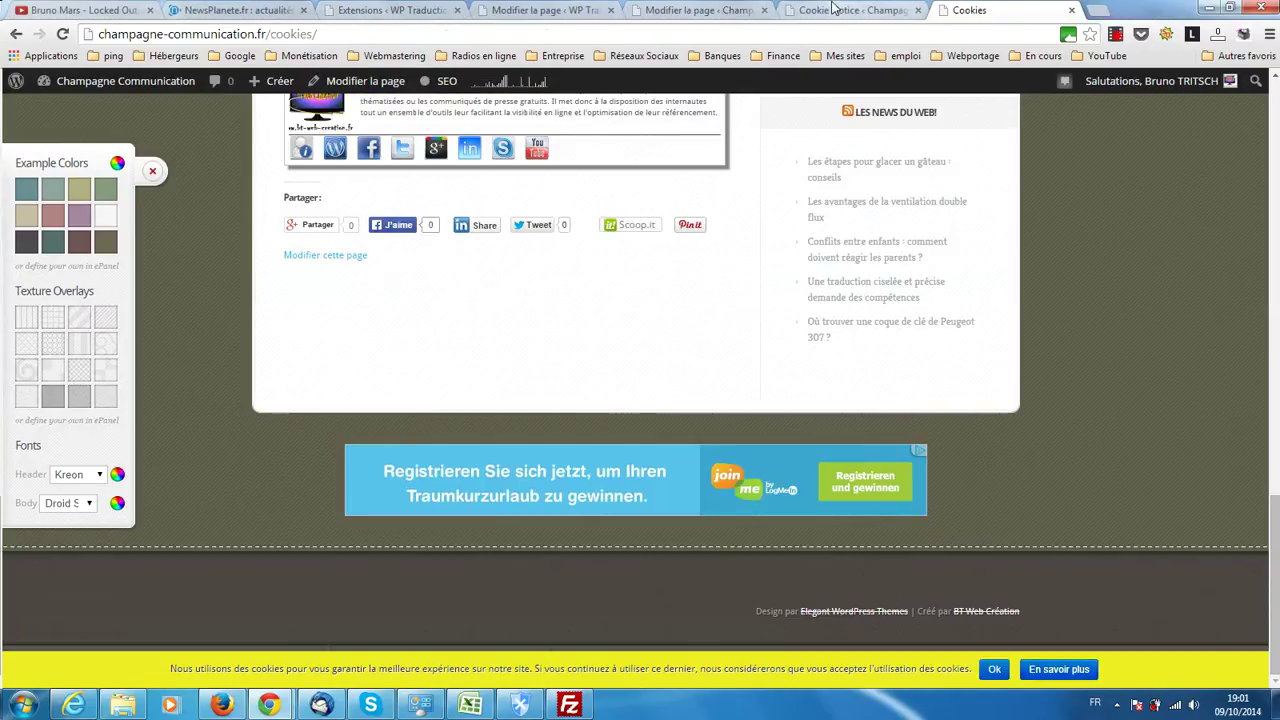
{"action": "left_click", "coordinate": [830, 11]}
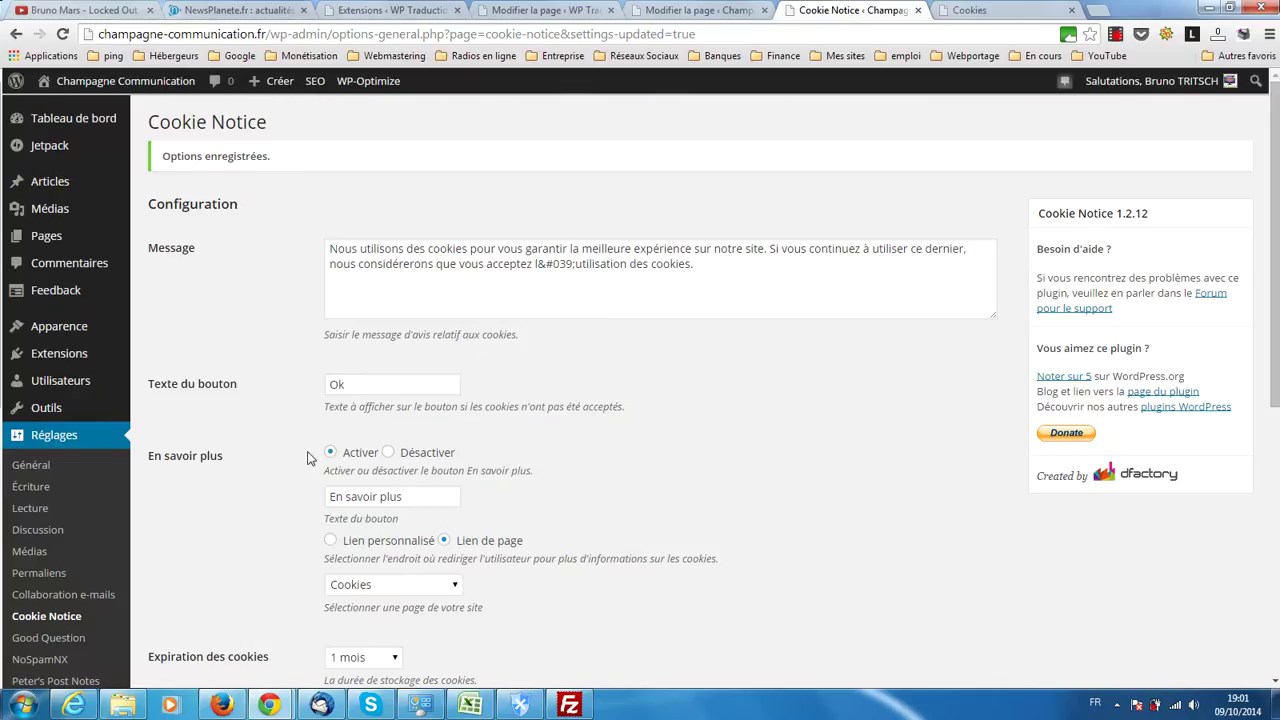
{"action": "scroll", "coordinate": [180, 527], "scroll_direction": "down", "scroll_amount": 3}
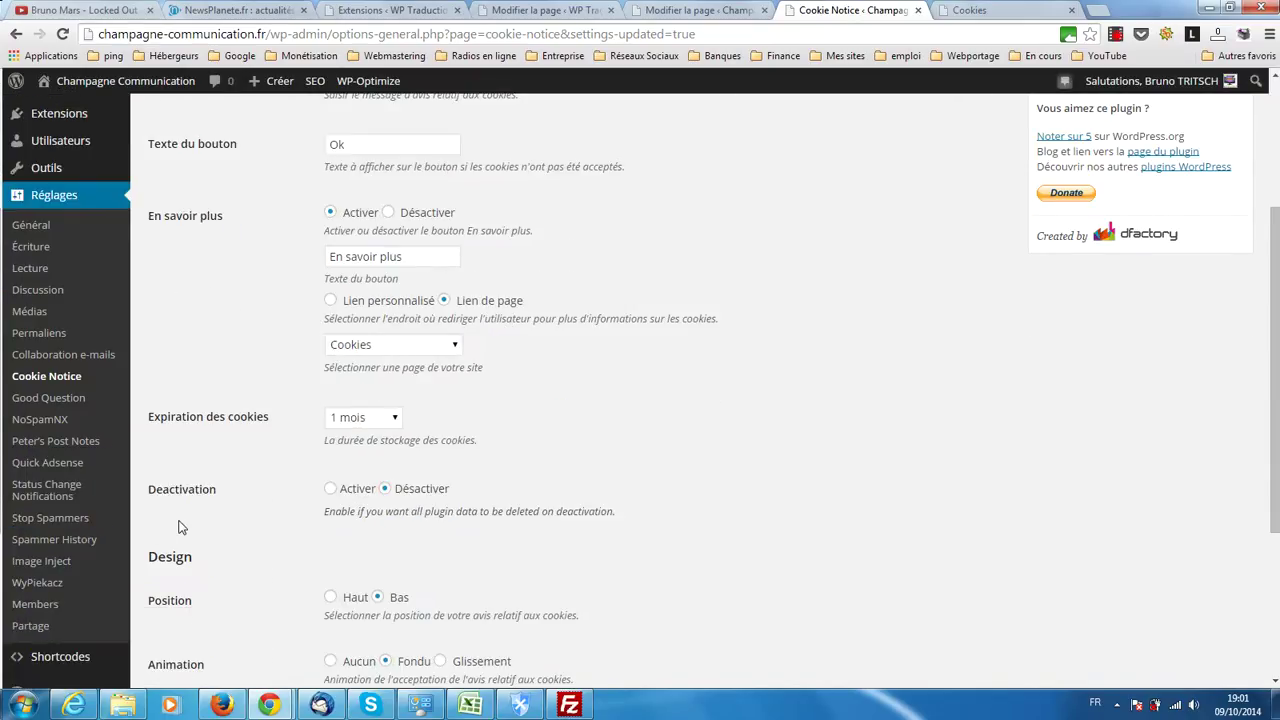
{"action": "scroll", "coordinate": [152, 549], "scroll_direction": "down", "scroll_amount": 3}
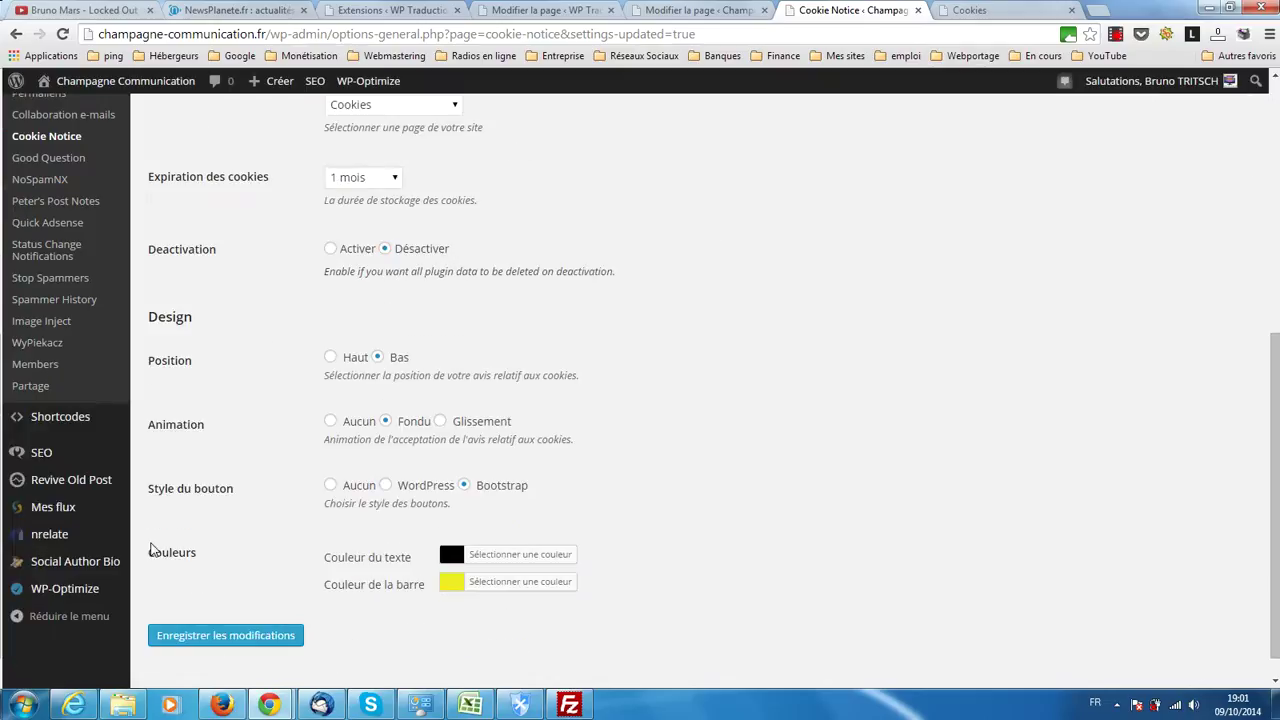